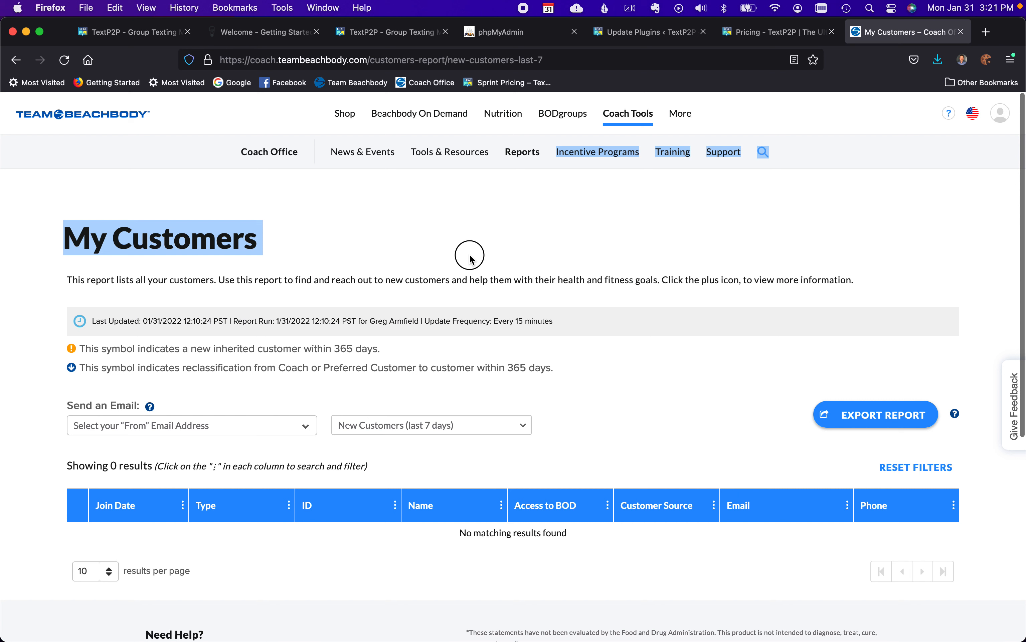
# Export the My Customers report and cancel opening the exported CSV file.
pyautogui.click(478, 260)
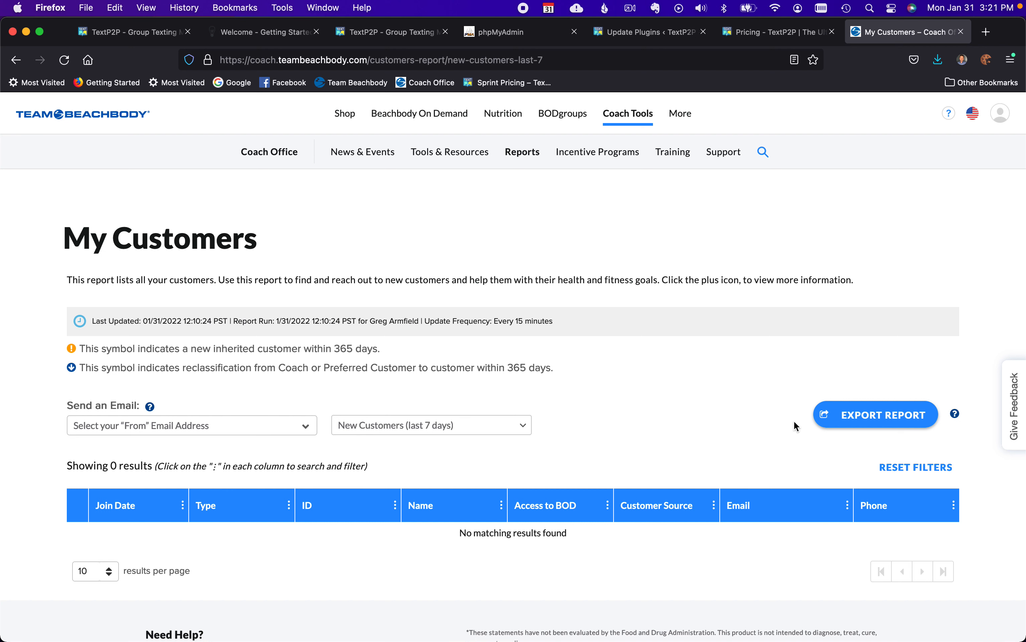
pyautogui.click(892, 419)
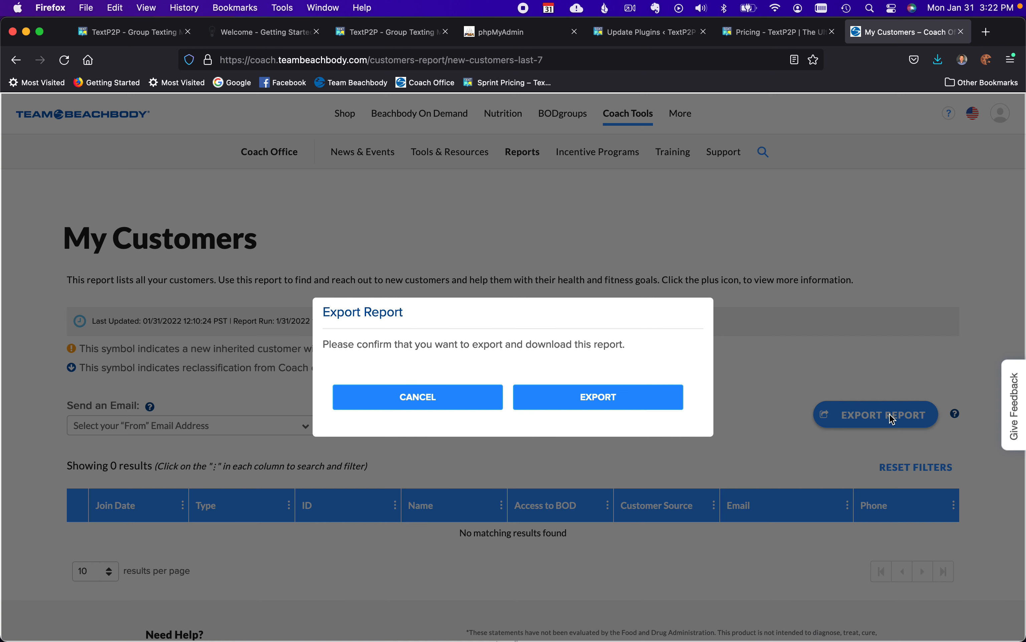
pyautogui.click(609, 402)
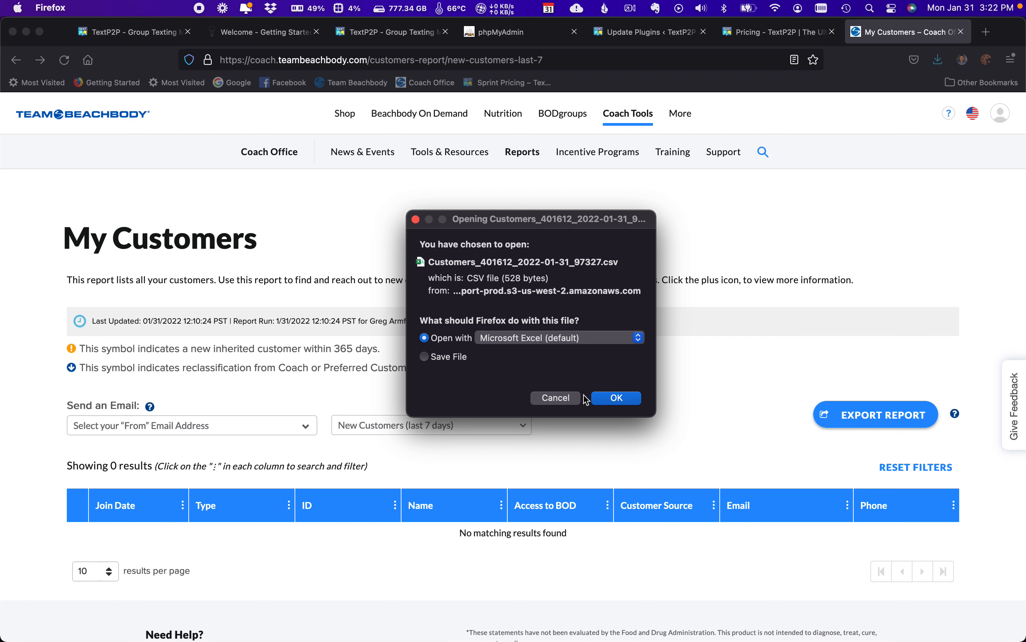
pyautogui.click(559, 398)
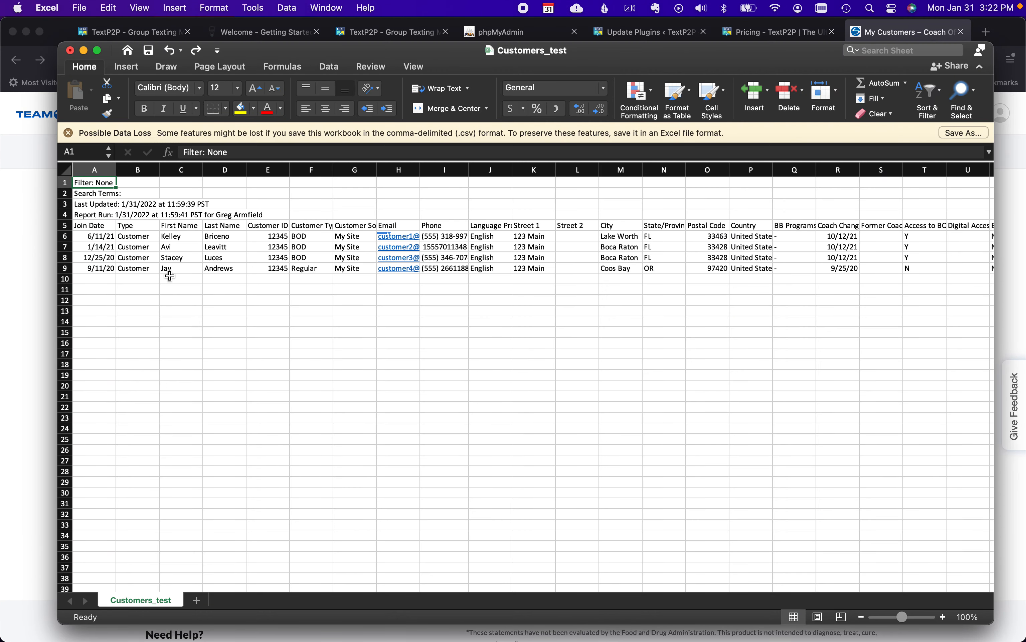
# Delete the four report-information rows above the column headings in the Customers_test sheet and save the file.
pyautogui.click(167, 278)
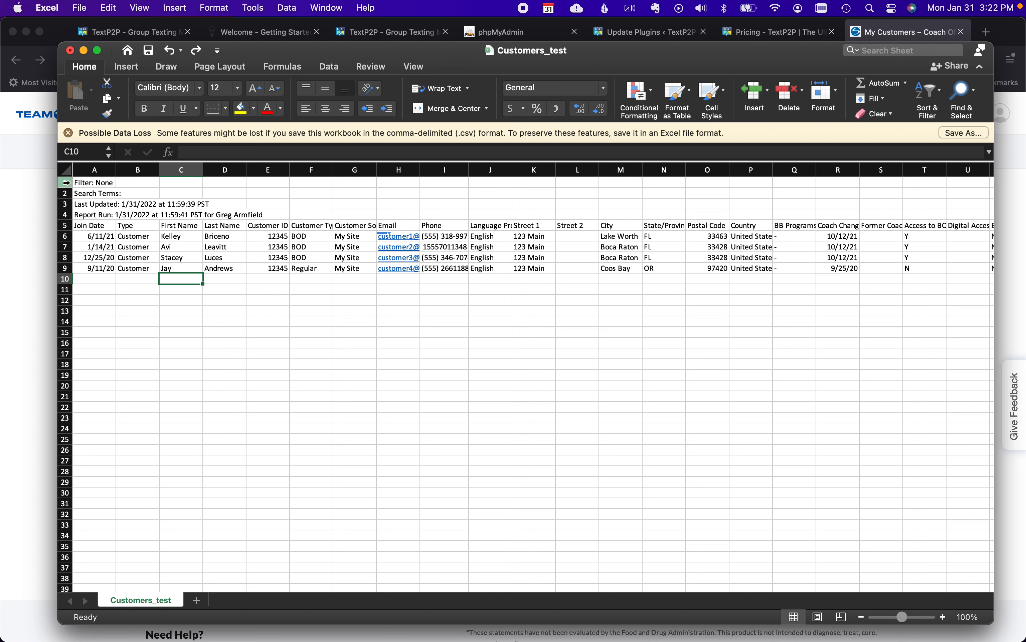
pyautogui.click(92, 226)
pyautogui.moveTo(173, 225); pyautogui.dragTo(474, 225)
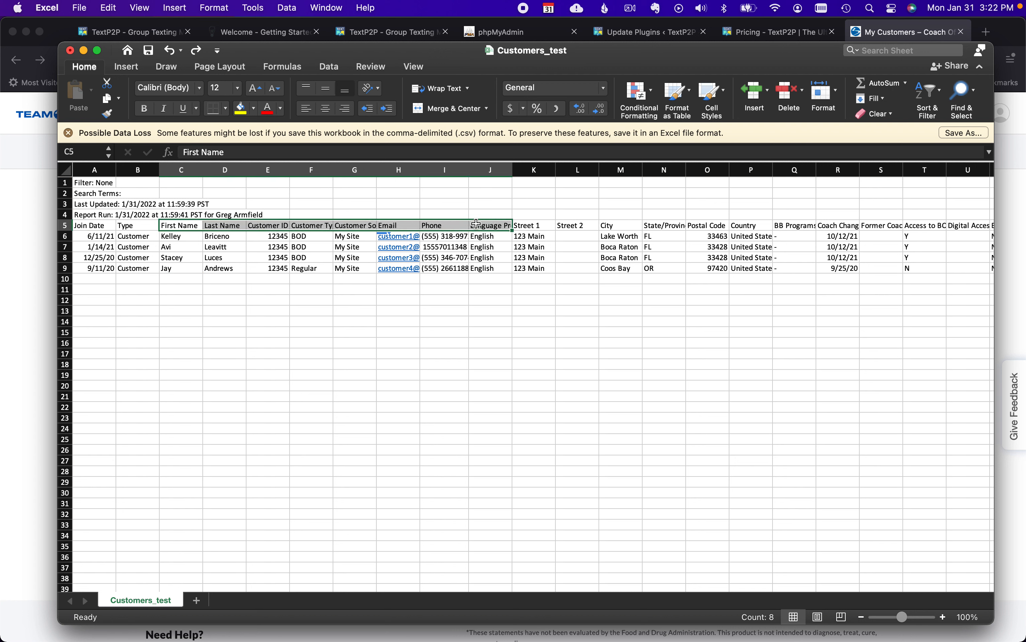
pyautogui.click(90, 184)
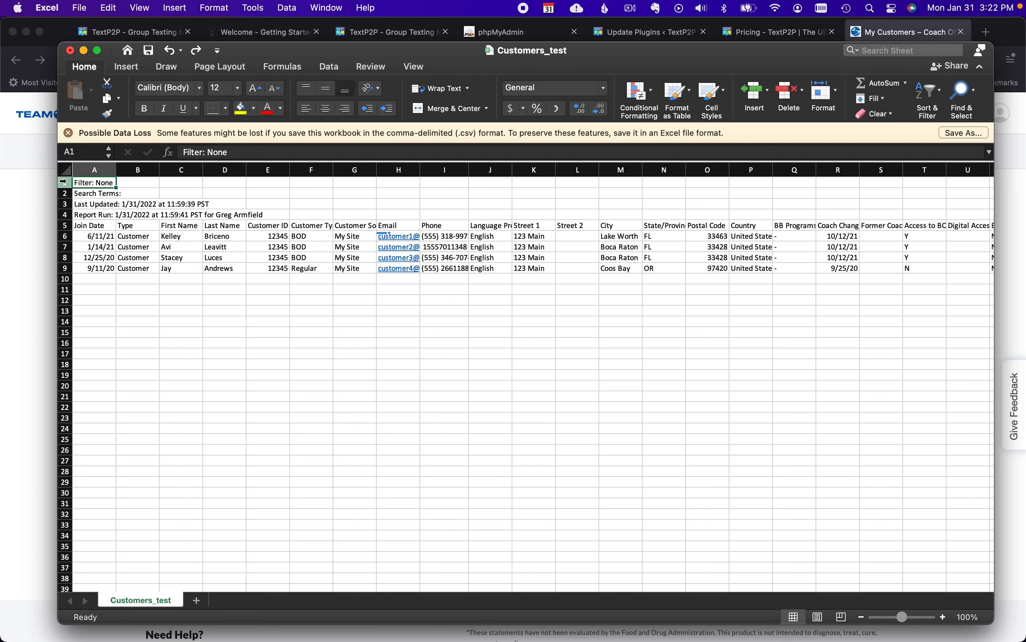
pyautogui.click(64, 183)
pyautogui.moveTo(63, 182); pyautogui.dragTo(64, 213)
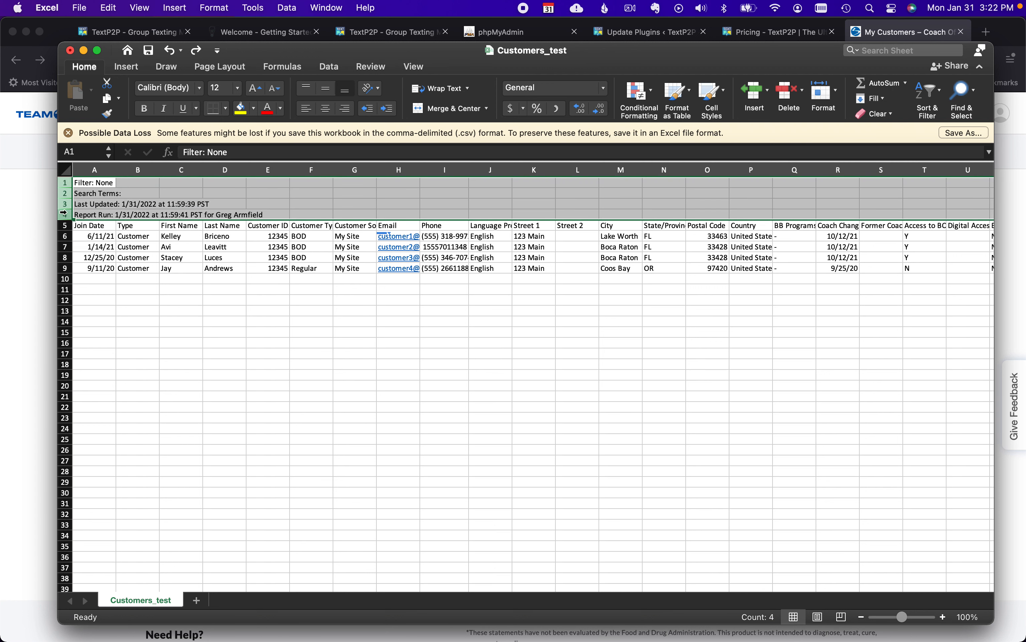
pyautogui.rightClick(64, 203)
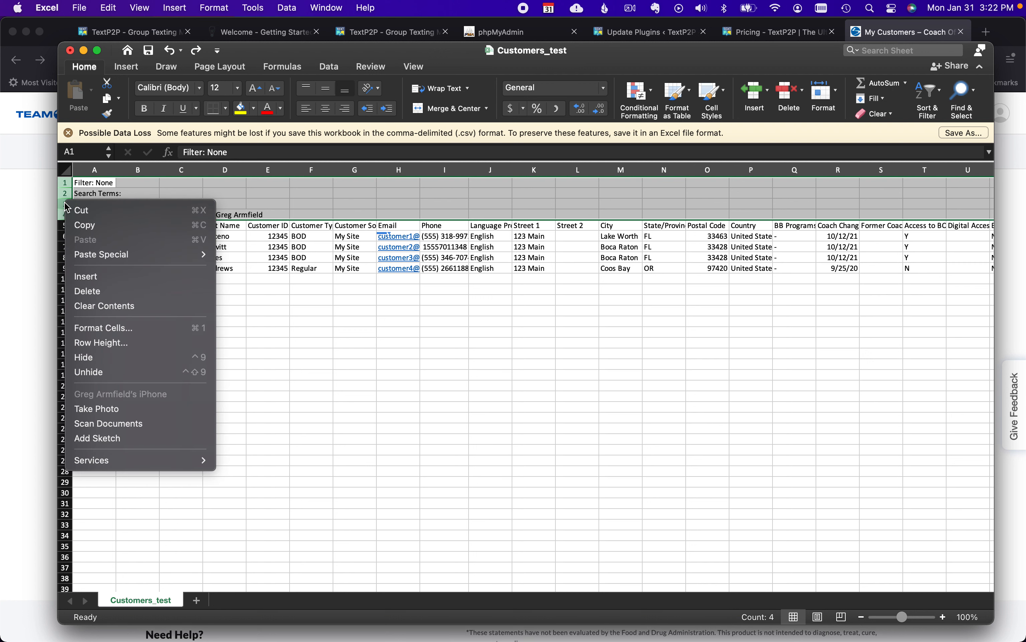
pyautogui.click(107, 293)
pyautogui.click(161, 235)
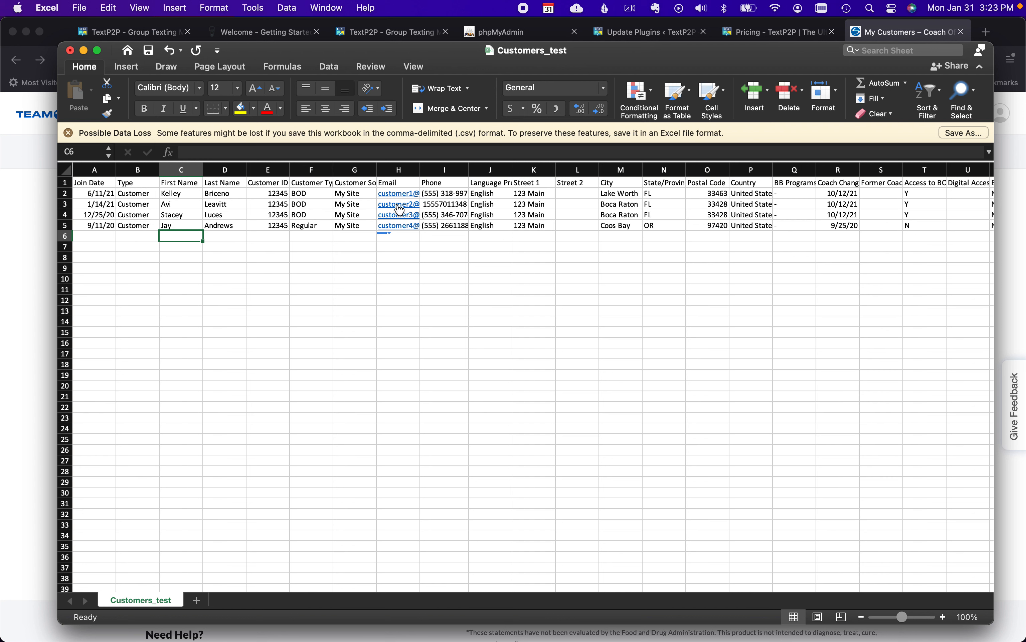
pyautogui.click(151, 51)
# Switch to TextP2P and create a contact list named My Customers, confirming permission to message it.
pyautogui.click(395, 34)
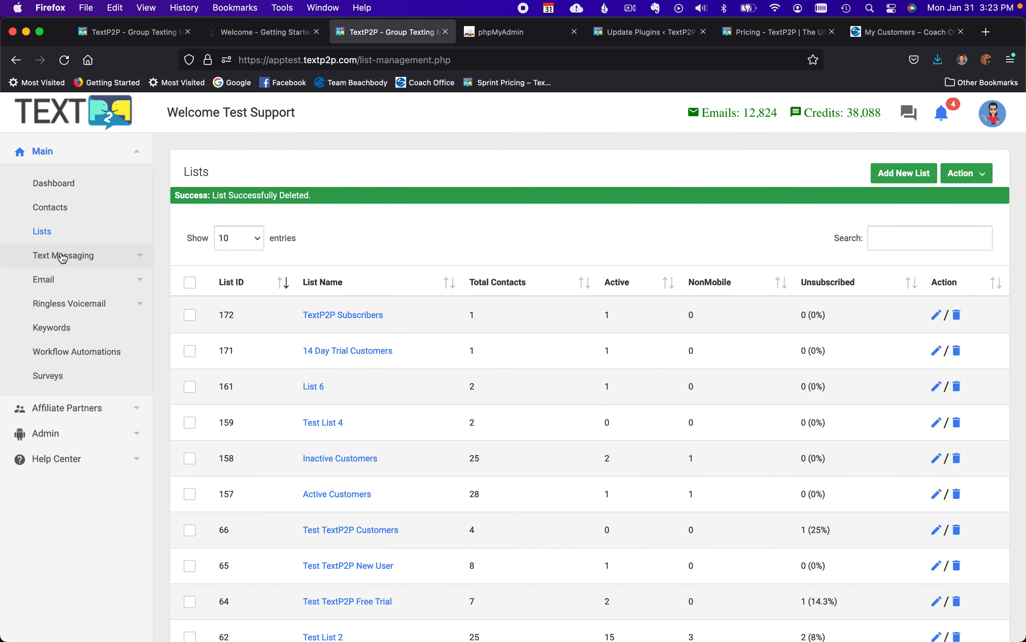
pyautogui.click(53, 231)
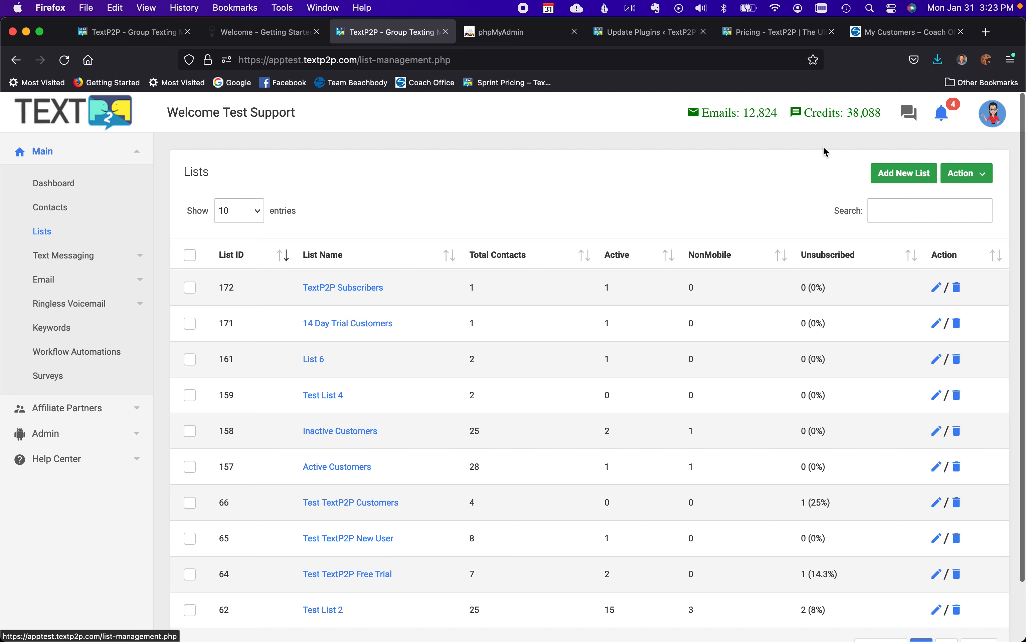
pyautogui.click(913, 178)
pyautogui.click(383, 231)
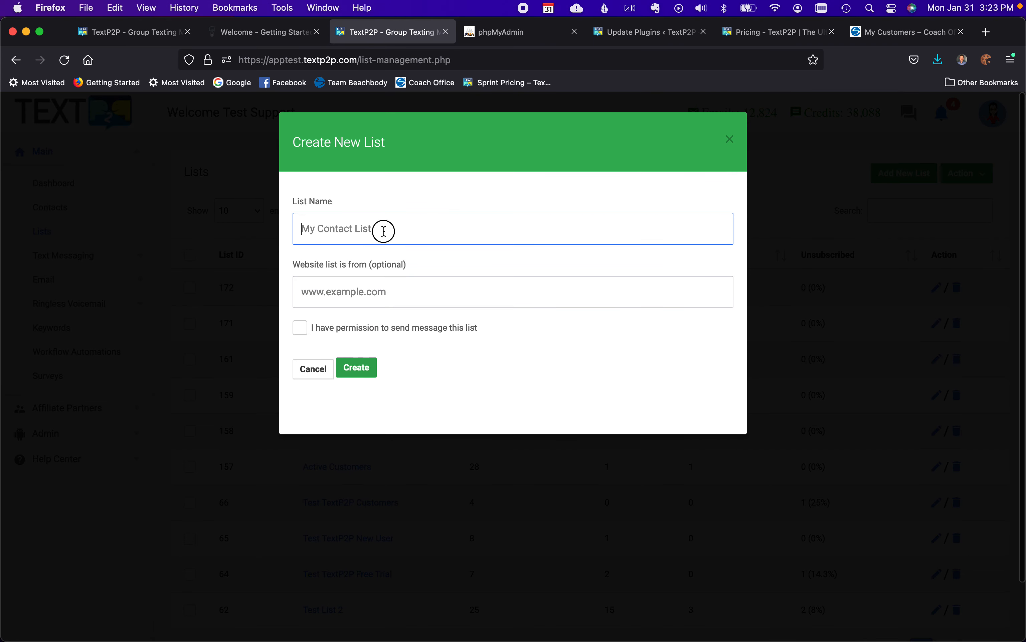
pyautogui.write('My Cus')
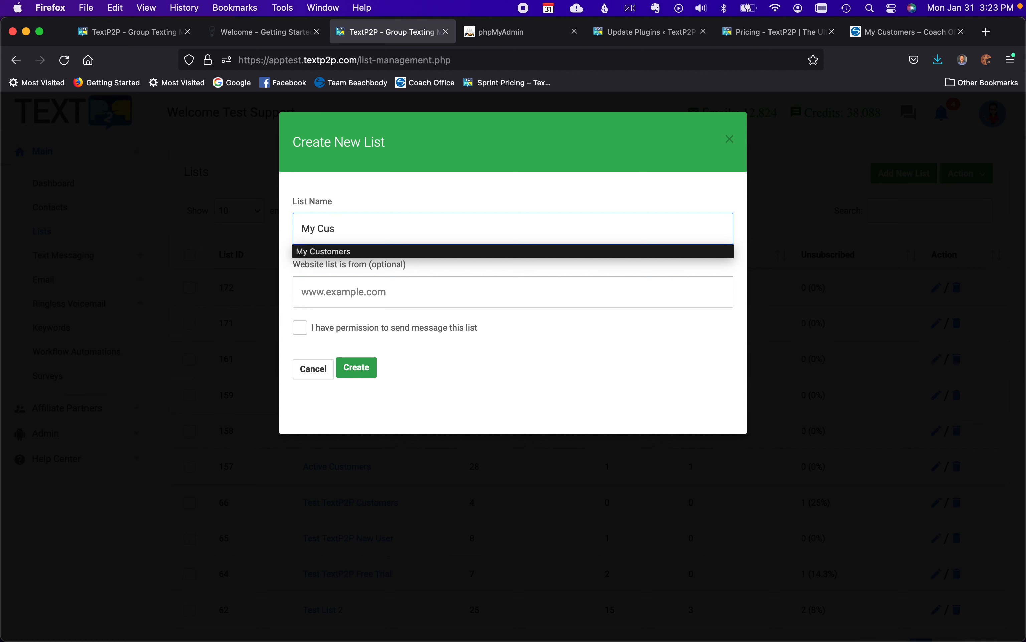
pyautogui.click(373, 252)
pyautogui.click(303, 333)
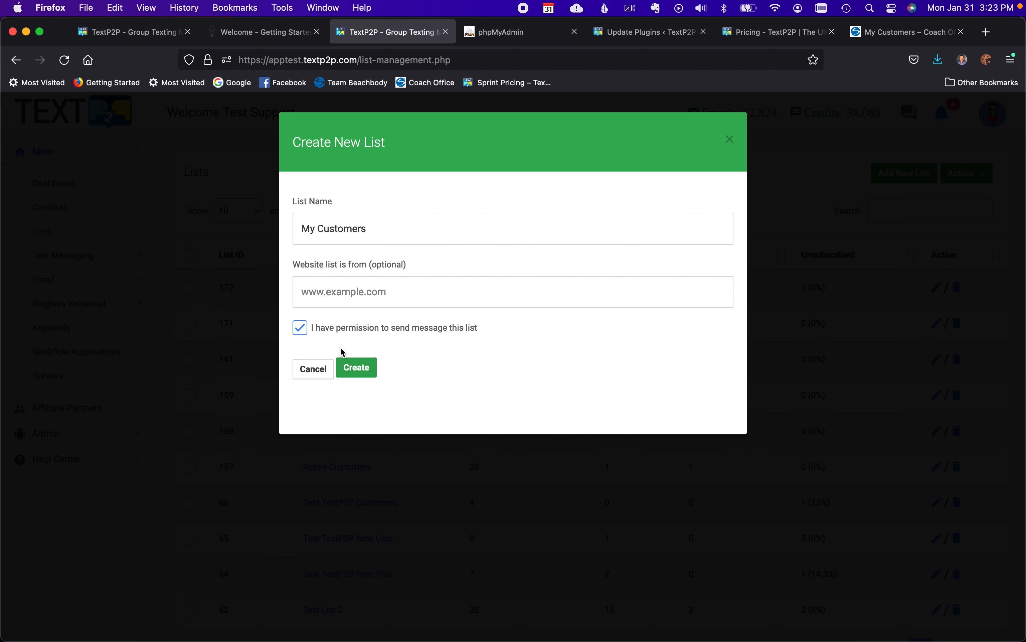
pyautogui.click(359, 368)
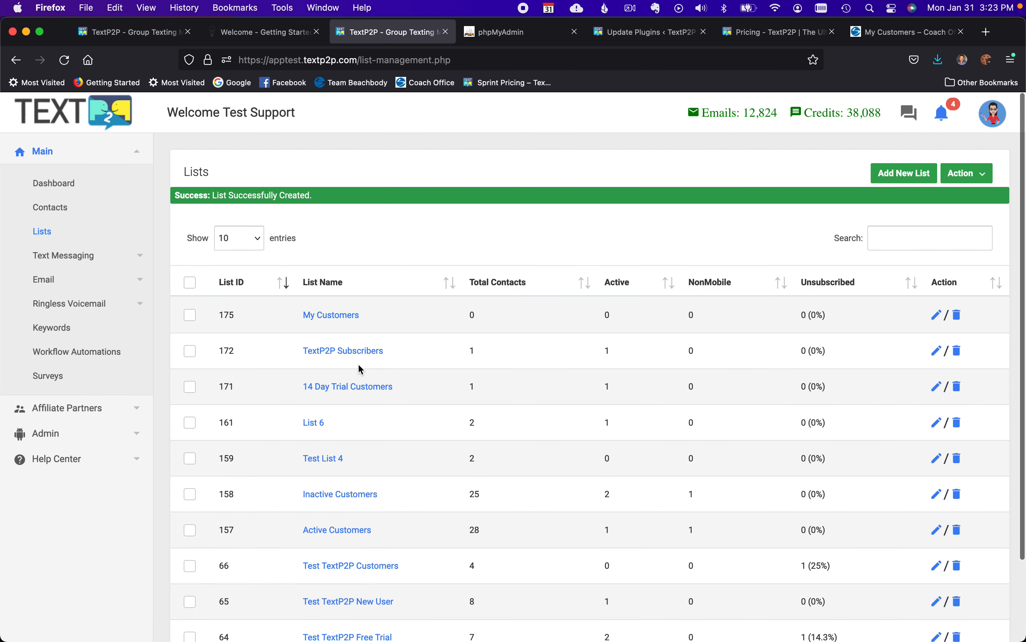
# Upload Customers_test.csv as a contact import into the My Customers list, marking the file as containing headers.
pyautogui.click(337, 316)
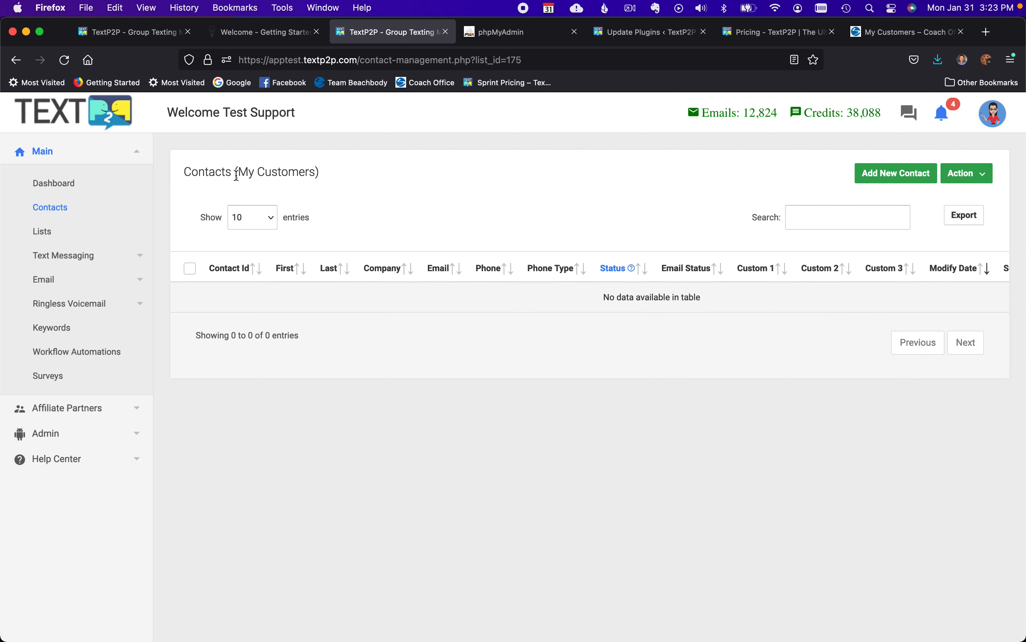
pyautogui.moveTo(238, 171); pyautogui.dragTo(317, 171)
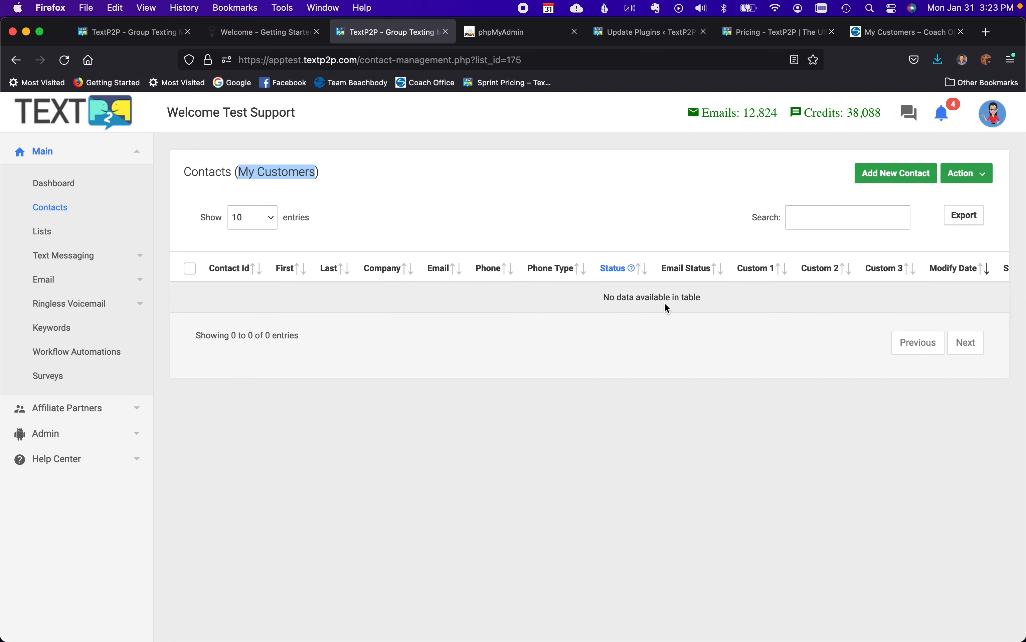
pyautogui.click(979, 178)
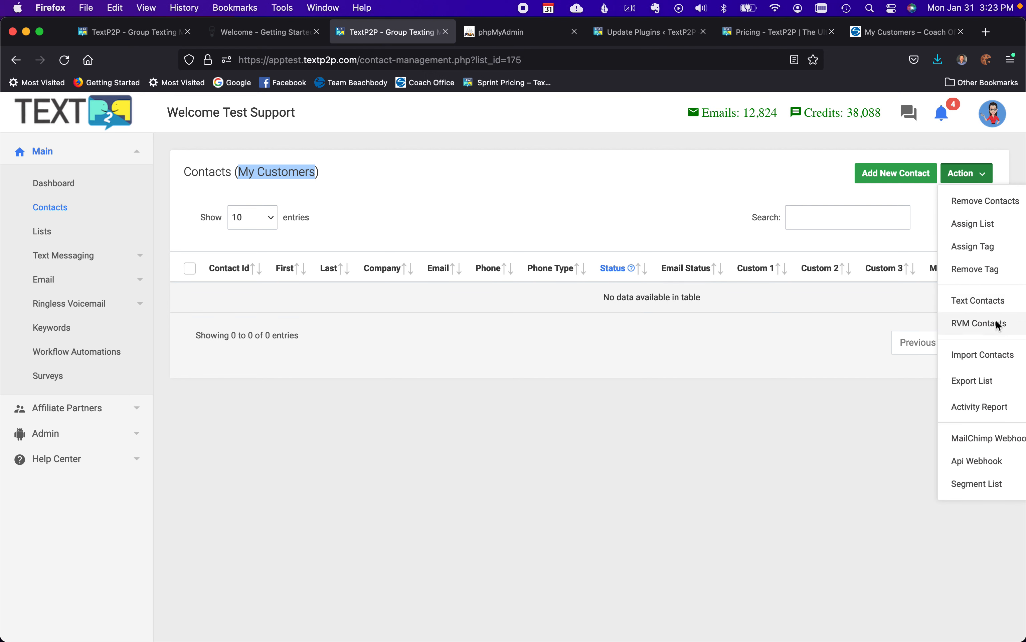
pyautogui.click(992, 353)
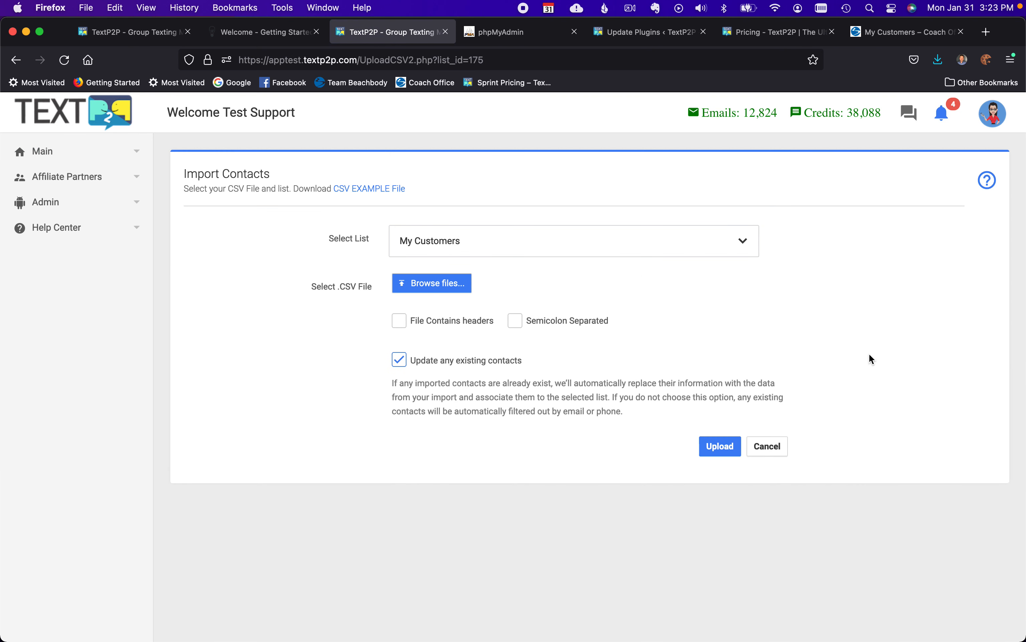
pyautogui.click(400, 320)
pyautogui.click(441, 281)
pyautogui.doubleClick(307, 222)
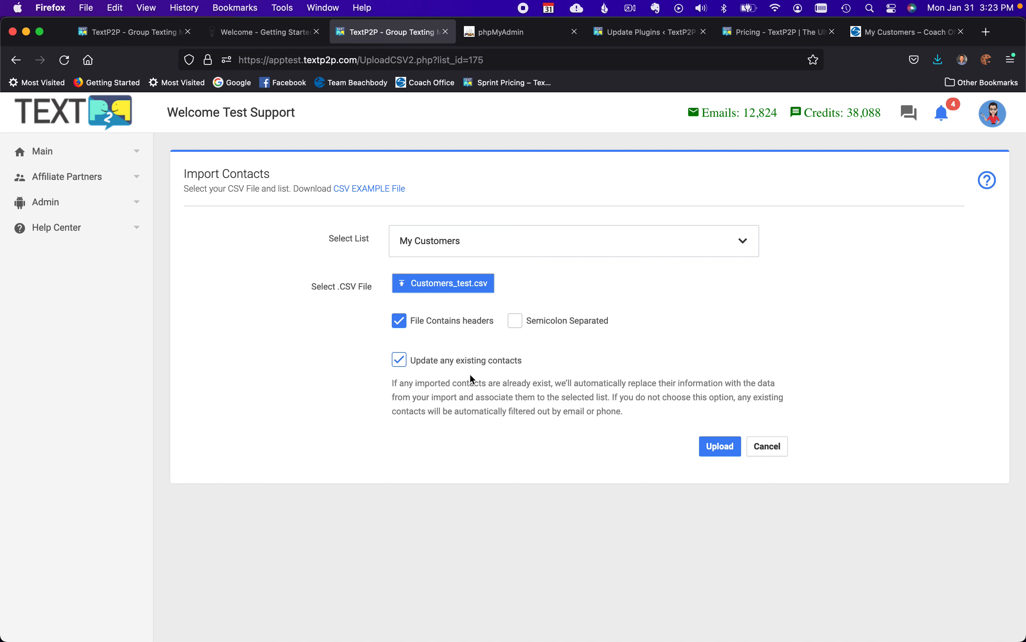
pyautogui.click(720, 446)
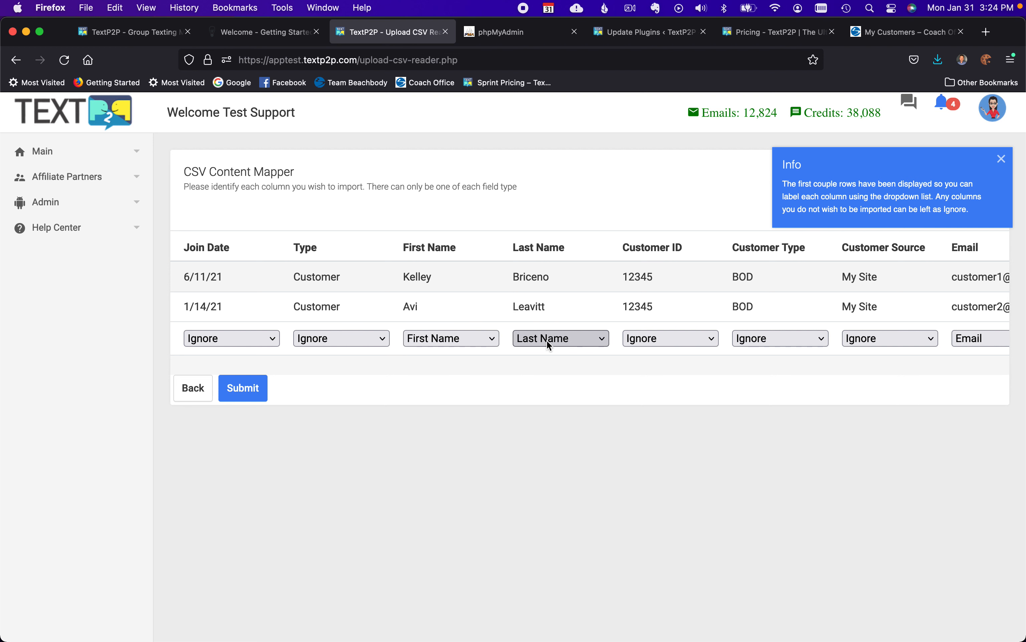
# Map the Customer ID column to the Custom 1 field in the CSV Content Mapper.
pyautogui.click(490, 347)
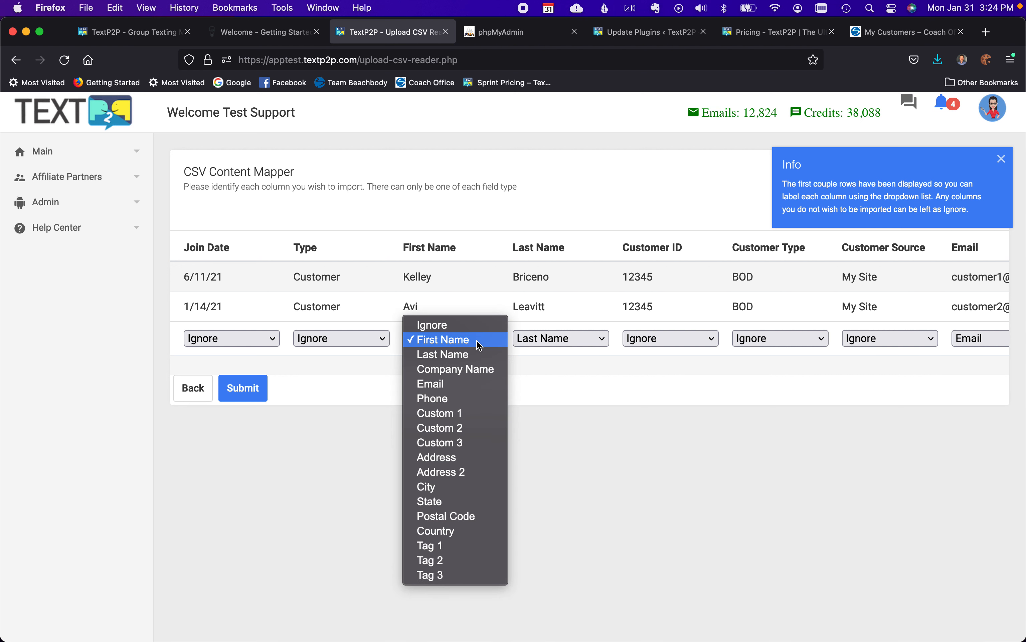
pyautogui.click(474, 344)
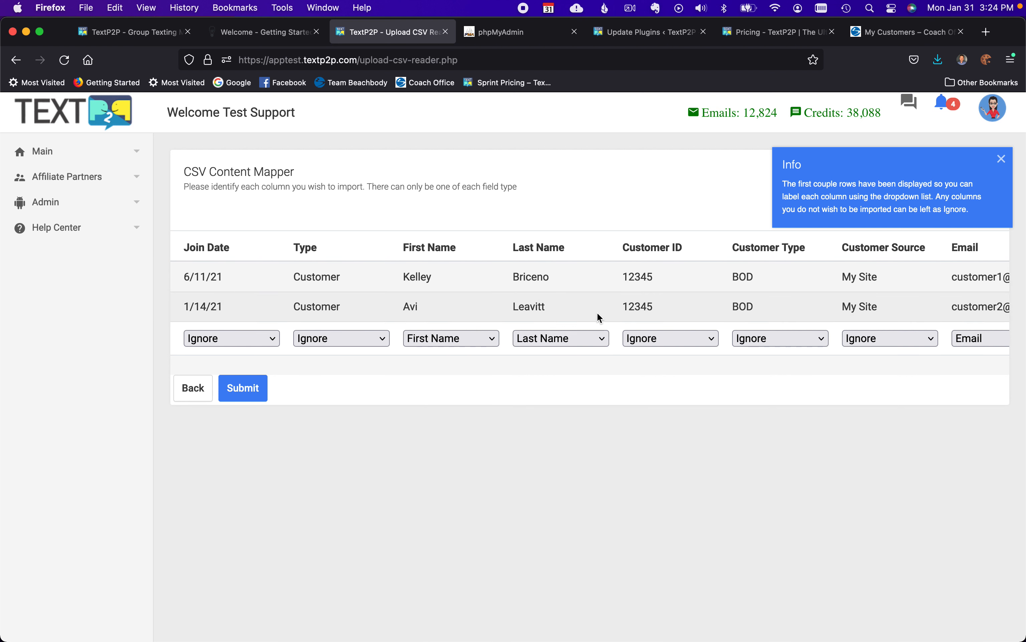
pyautogui.hscroll(5, 596, 315)
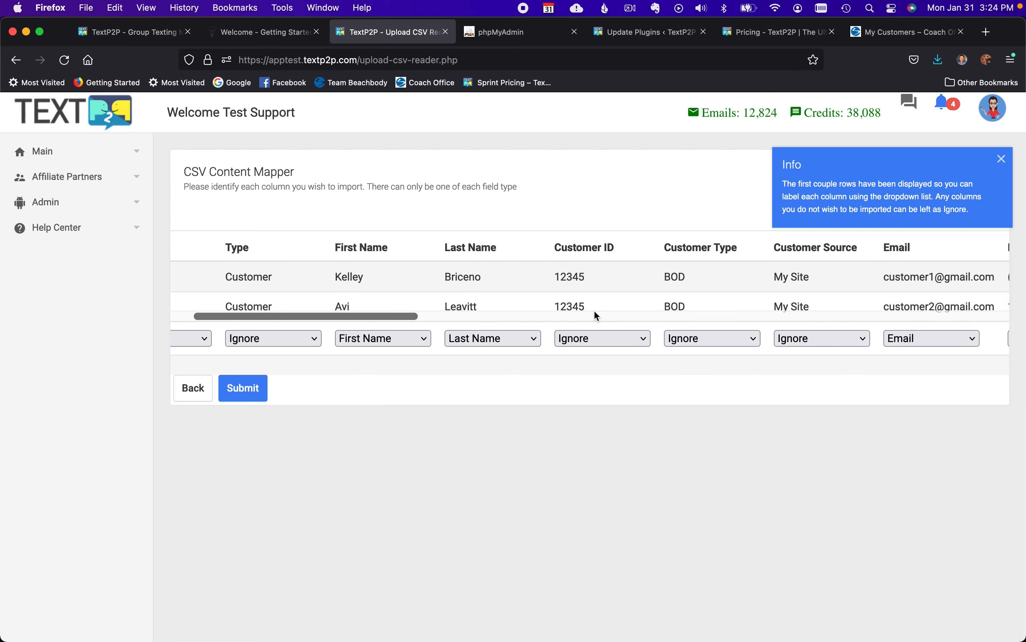
pyautogui.click(564, 341)
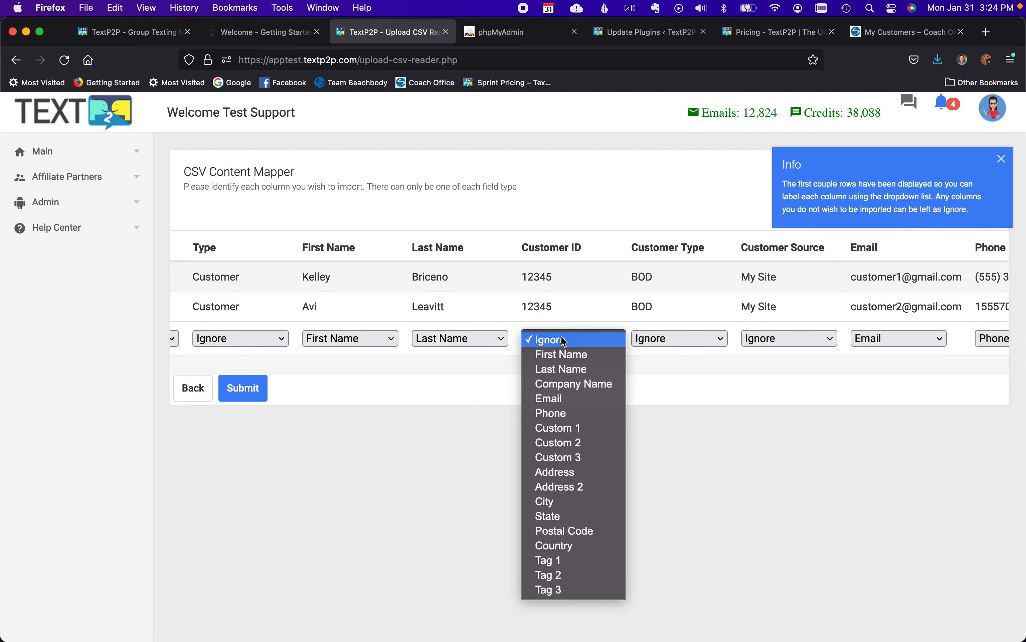
pyautogui.click(577, 429)
# Map the Street 1 column to Address and the Street 2 column to Address 2.
pyautogui.hscroll(5, 596, 308)
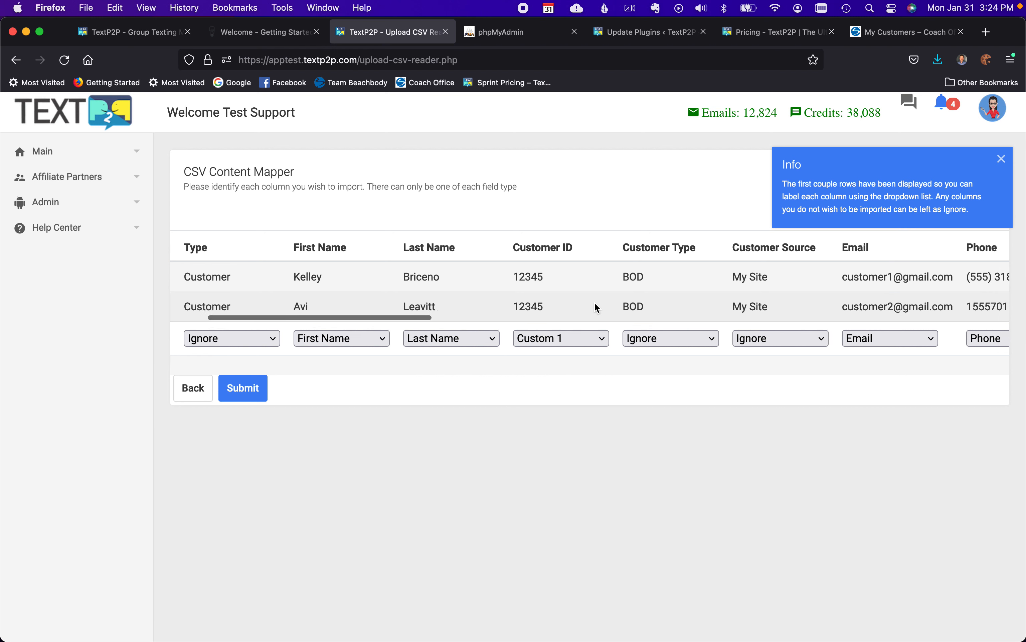
pyautogui.hscroll(7, 597, 308)
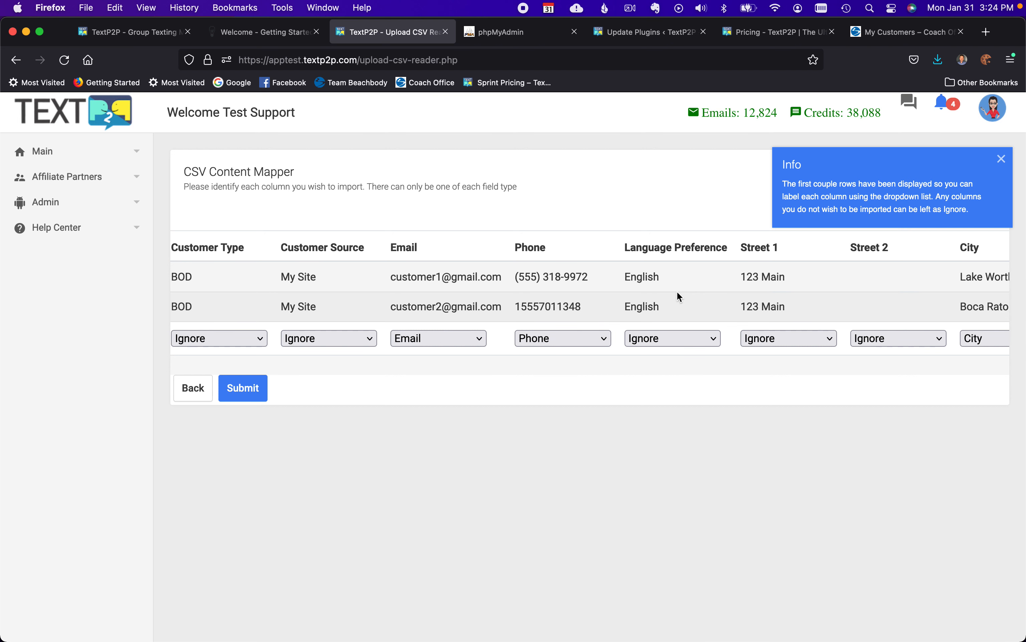
pyautogui.hscroll(3, 677, 292)
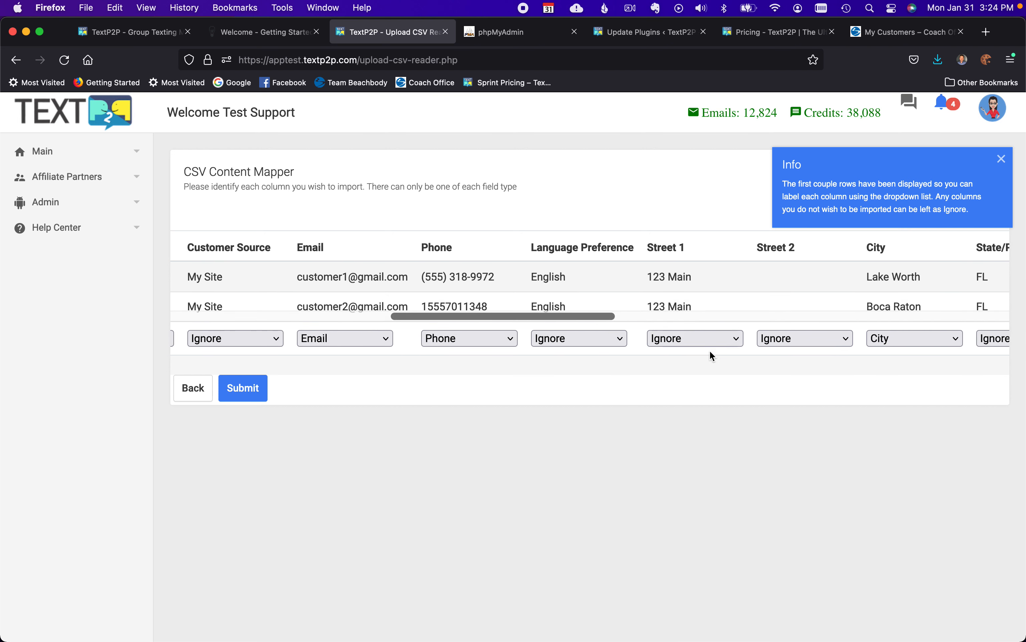
pyautogui.click(708, 337)
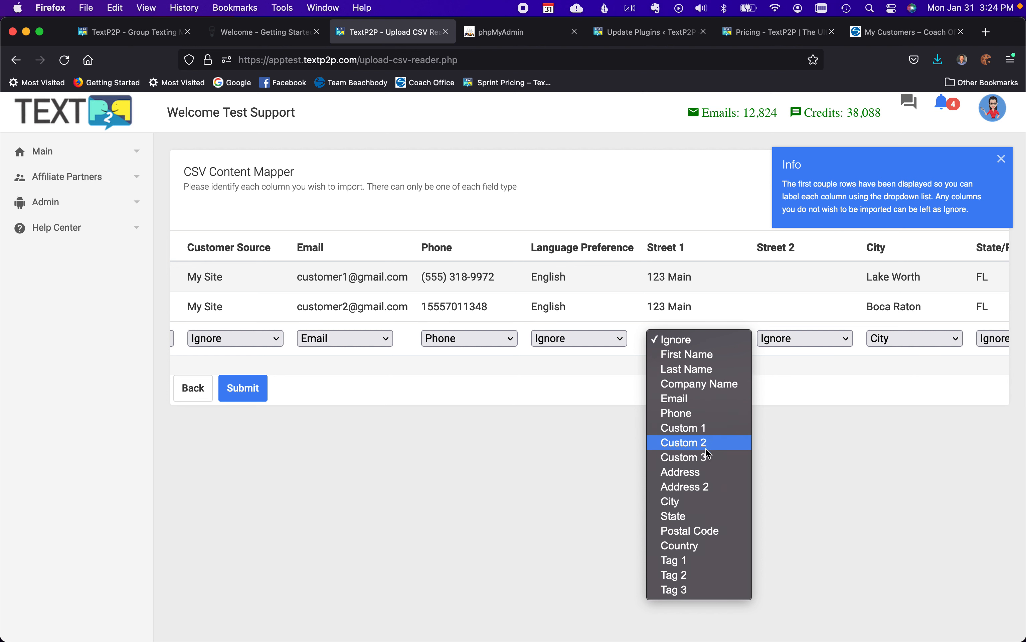
pyautogui.click(706, 472)
pyautogui.click(788, 338)
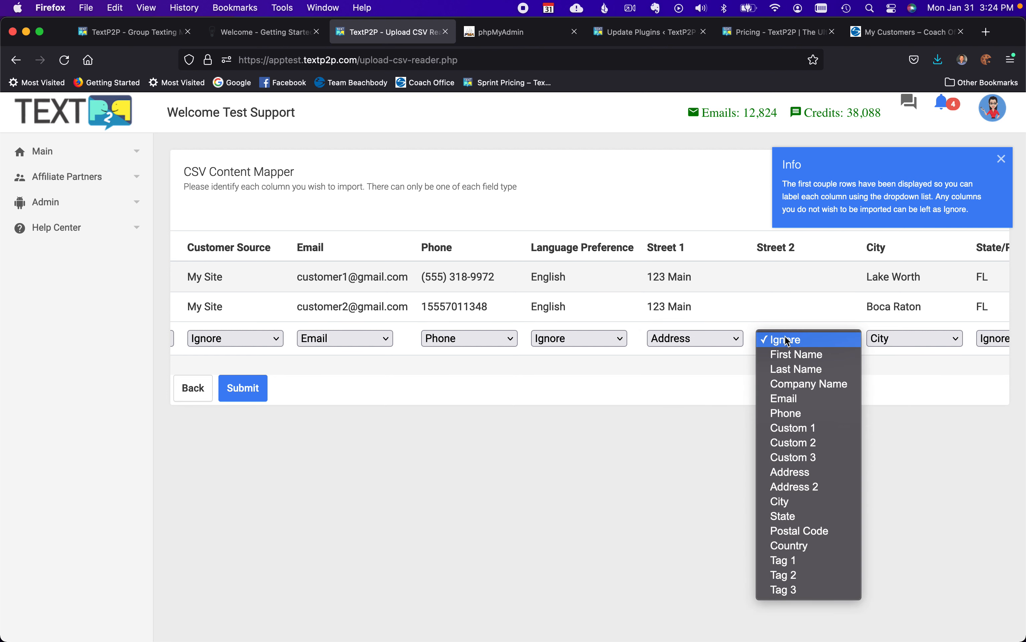
pyautogui.click(808, 490)
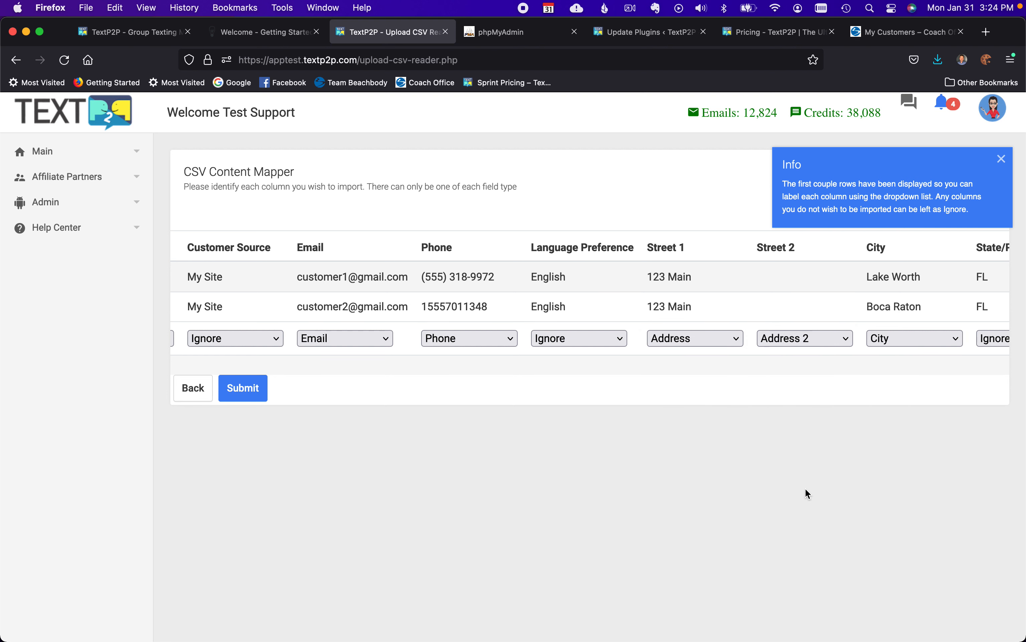
# Map the State/Province column to the State field in the CSV Content Mapper.
pyautogui.hscroll(10, 811, 297)
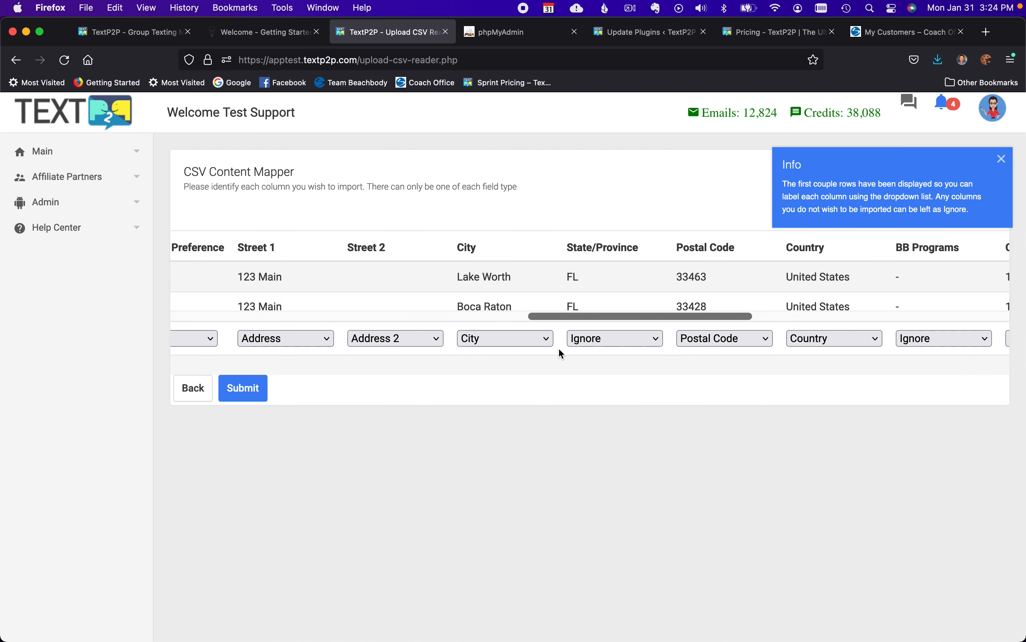
pyautogui.click(624, 339)
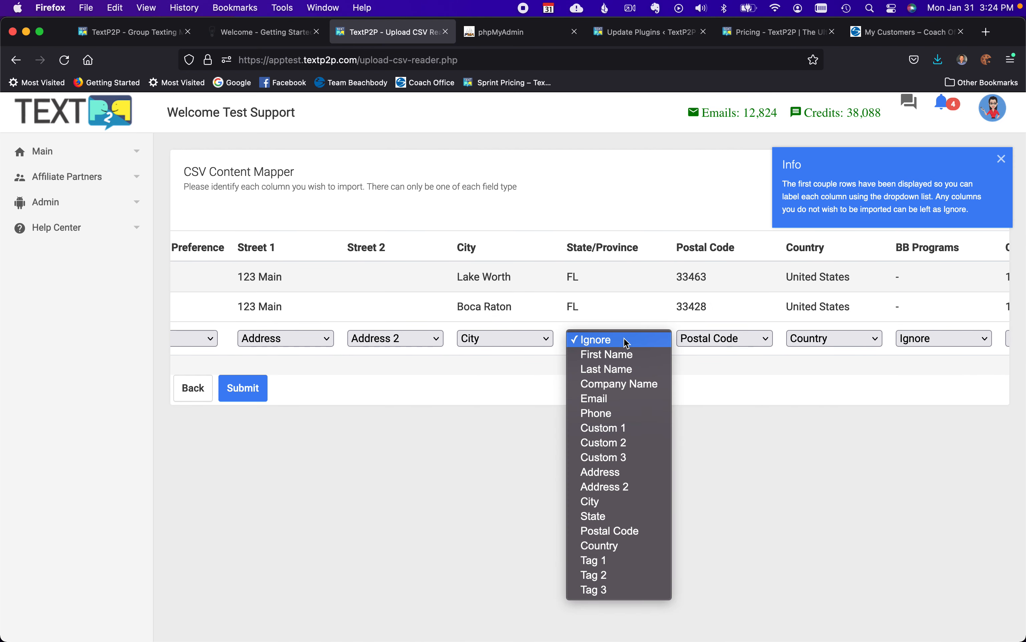
pyautogui.click(607, 516)
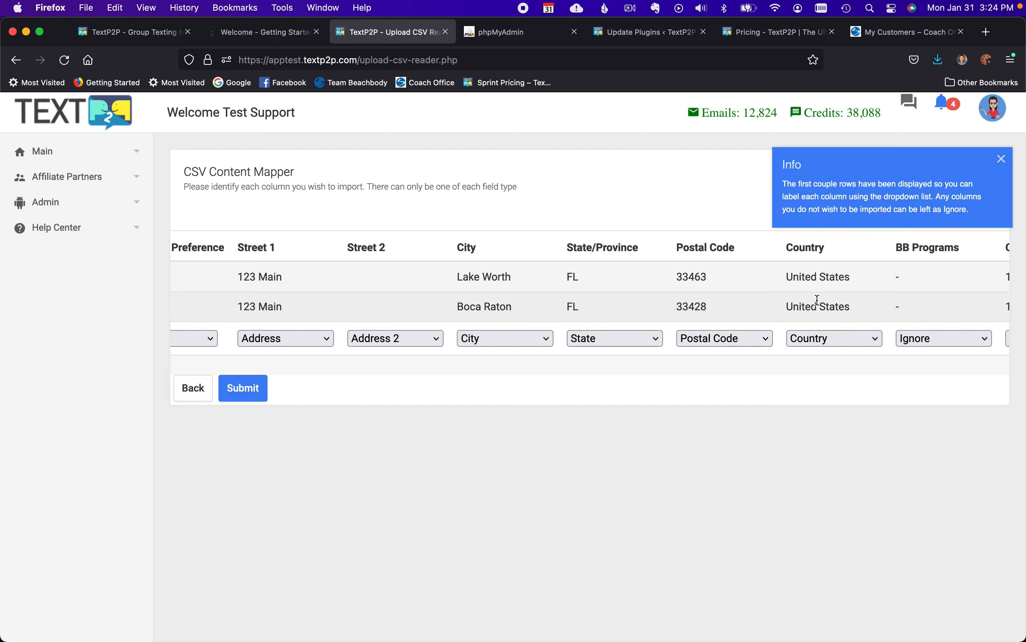
# Check the remaining column mappings, leaving unneeded columns as Ignore, and submit the mapping to import the contacts.
pyautogui.hscroll(10, 729, 289)
pyautogui.hscroll(10, 729, 289)
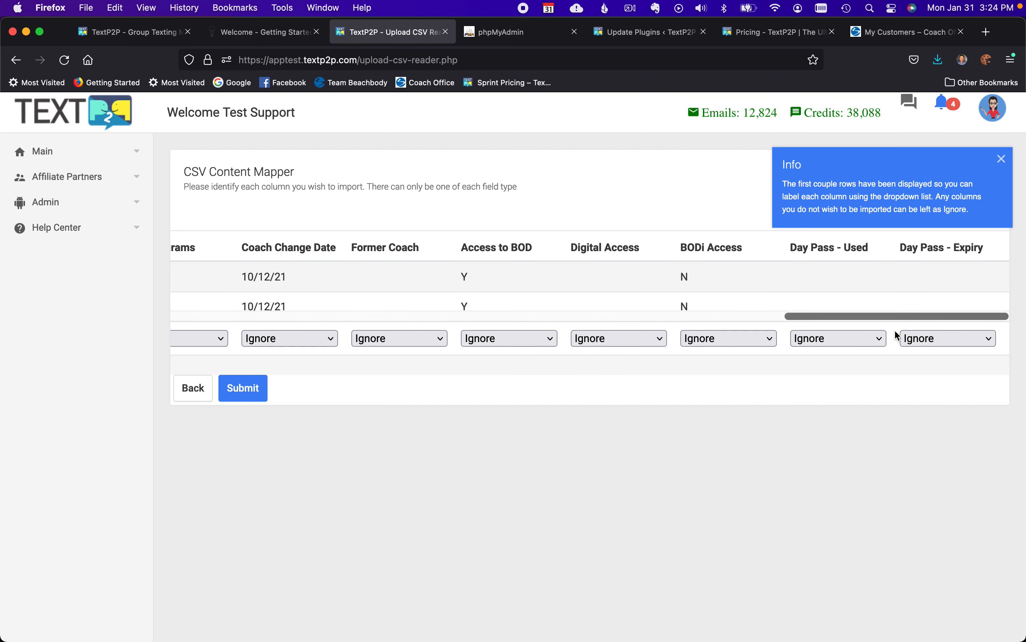
pyautogui.hscroll(-20, 357, 295)
pyautogui.hscroll(-10, 357, 299)
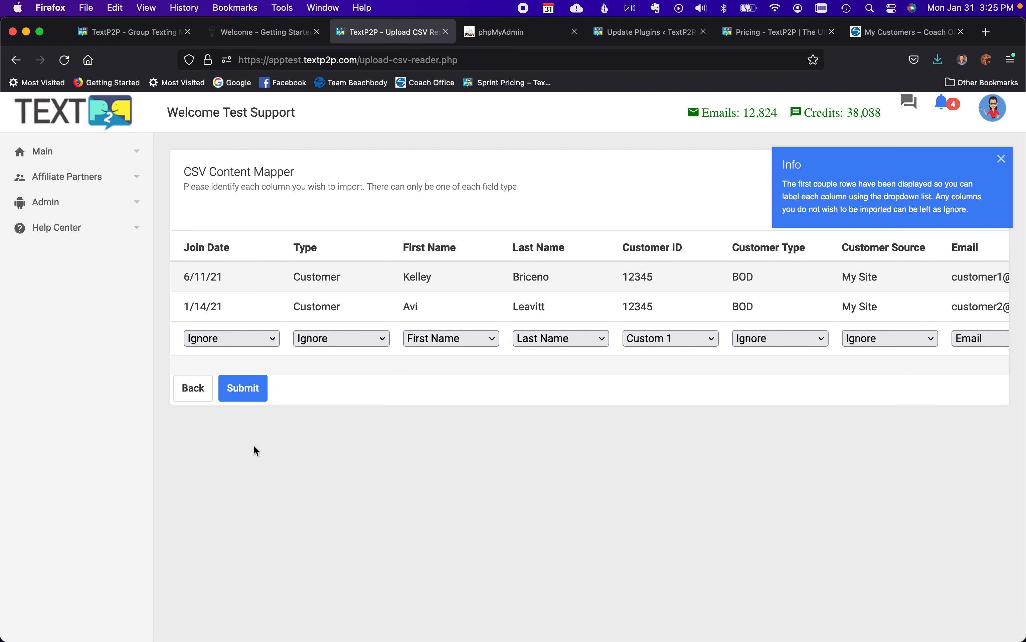
pyautogui.click(253, 397)
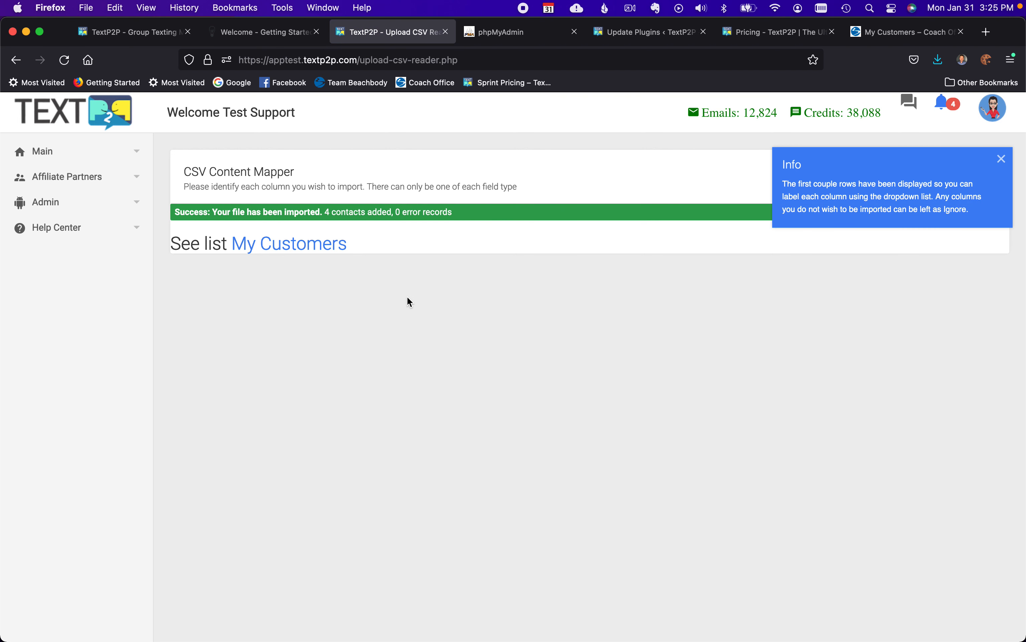
# Open the first contact in the imported My Customers list and review its contact, address and custom field details.
pyautogui.click(282, 248)
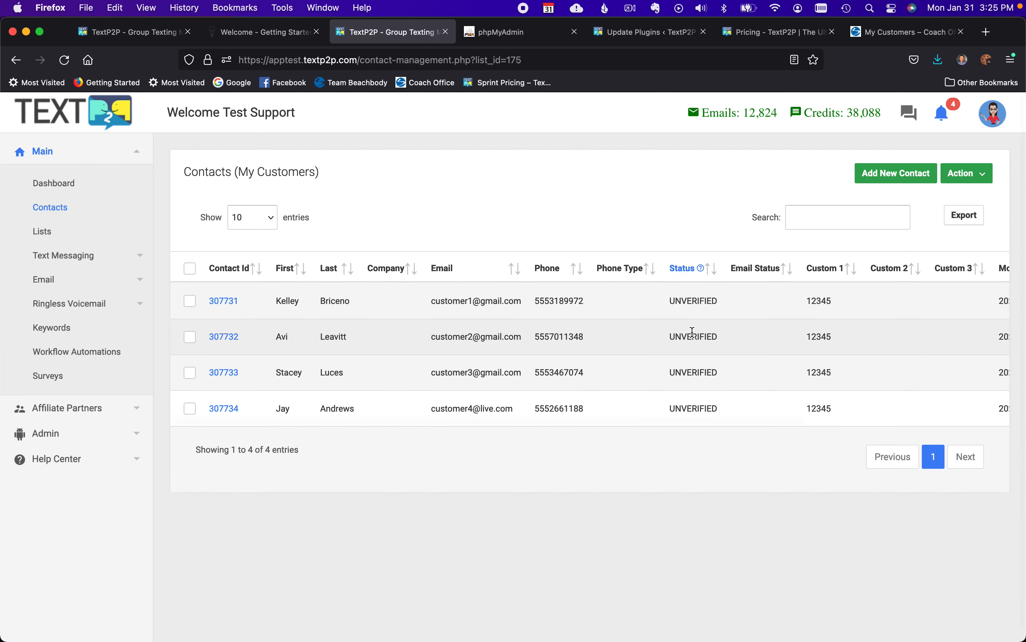
pyautogui.click(230, 302)
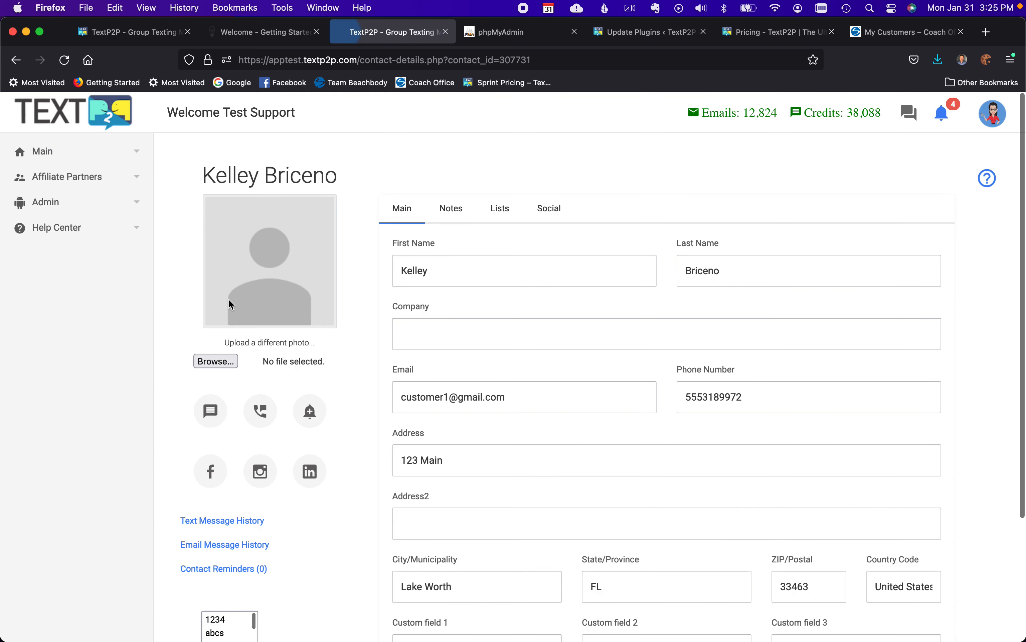
pyautogui.scroll(-3, 561, 344)
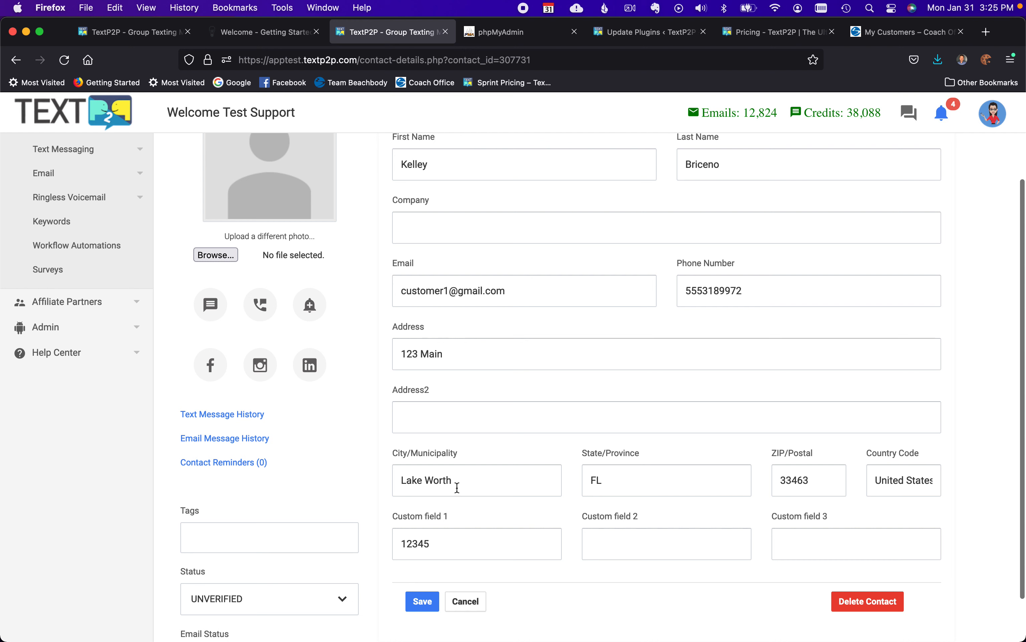
pyautogui.scroll(-2, 669, 514)
pyautogui.scroll(2, 669, 514)
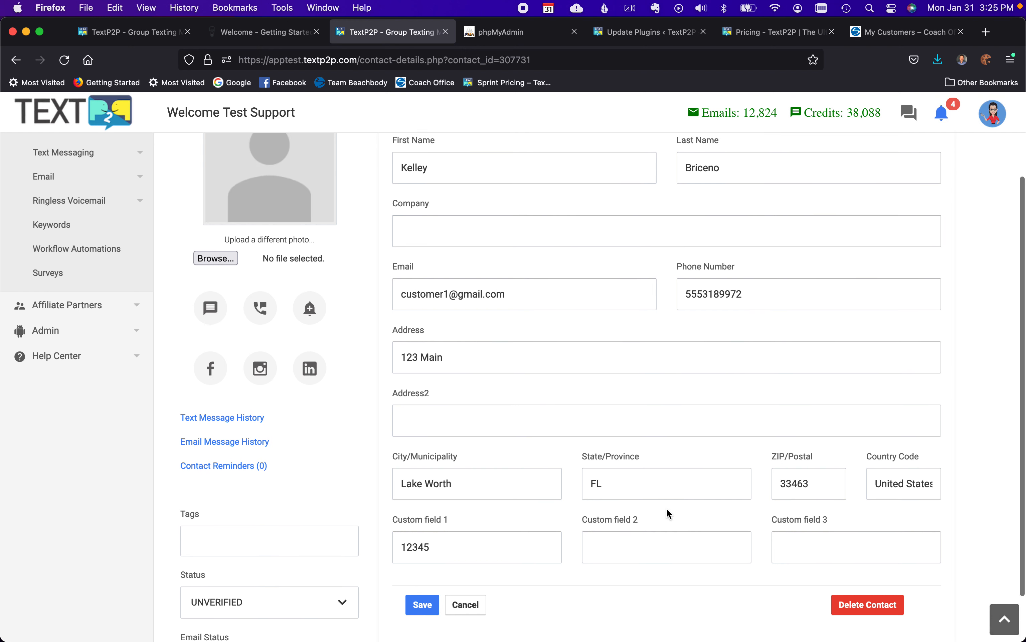
pyautogui.scroll(3, 606, 486)
pyautogui.scroll(-4, 608, 470)
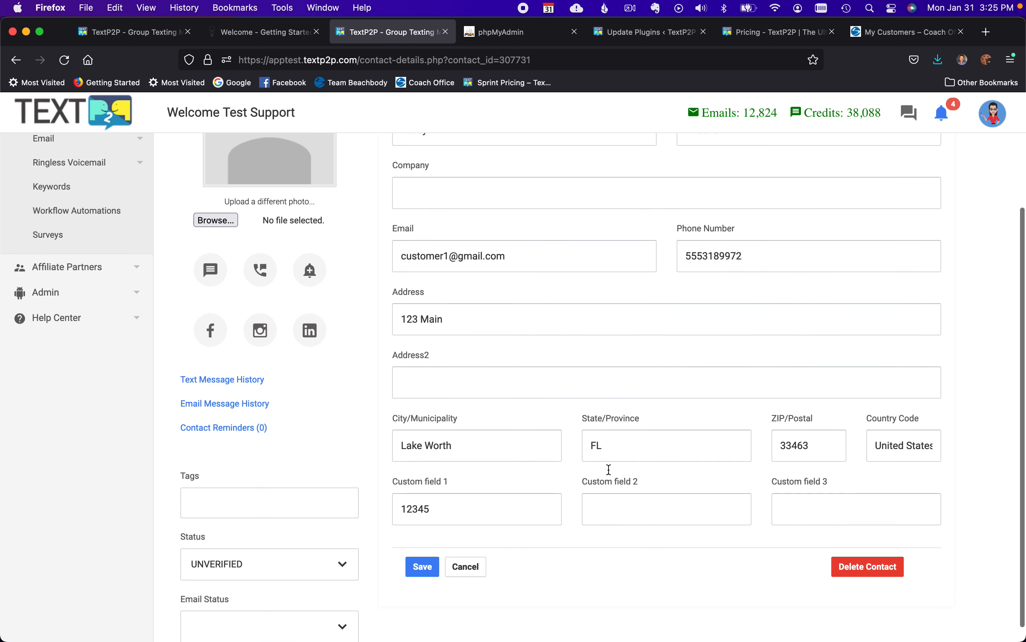
pyautogui.scroll(4, 608, 469)
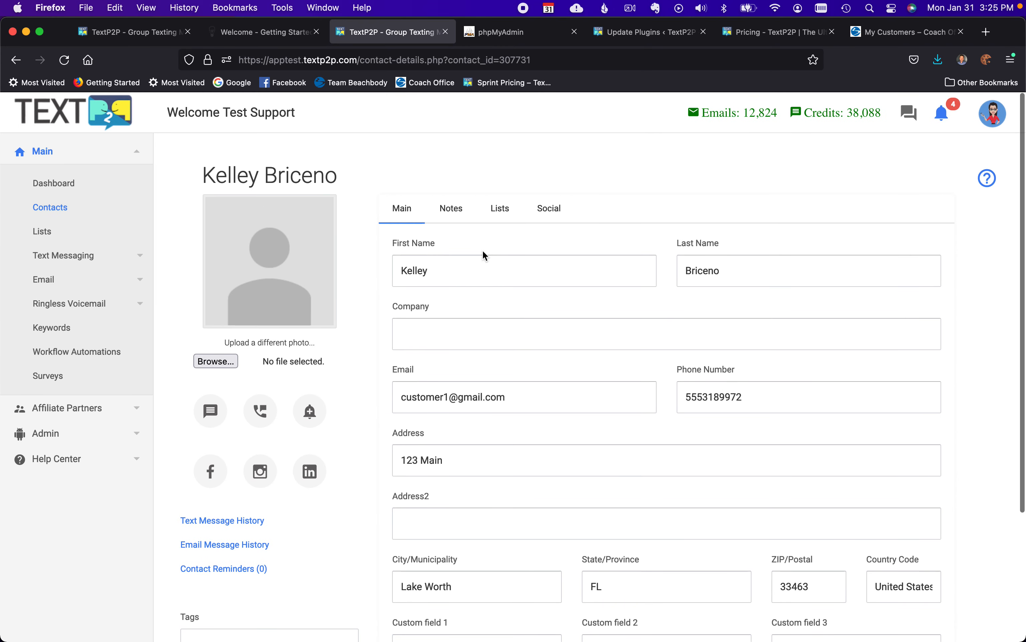
# Review the contact's notes, assigned lists and social profiles, returning to its main details.
pyautogui.click(454, 214)
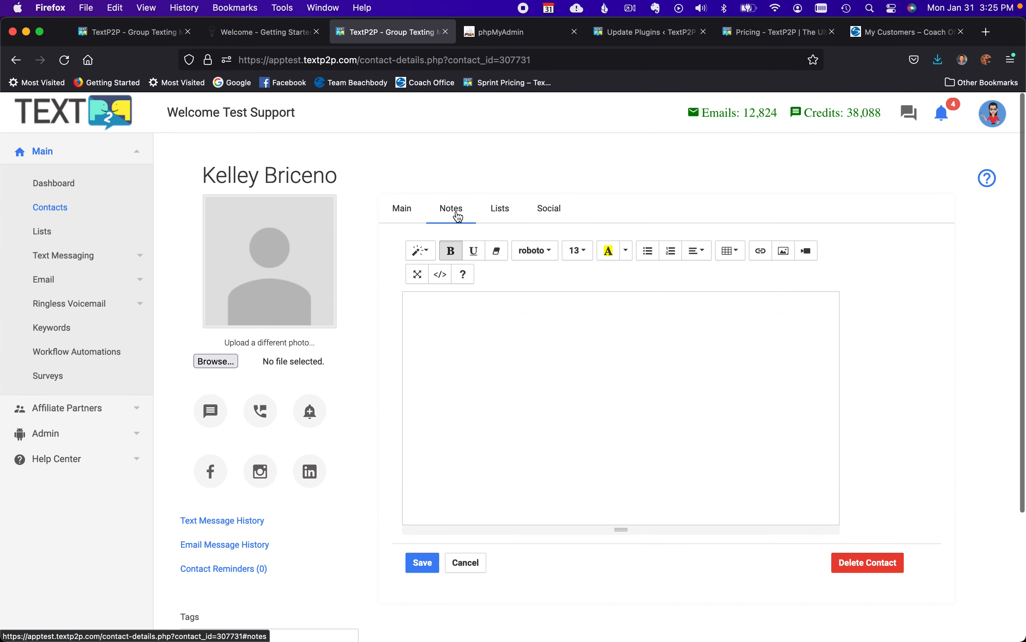
pyautogui.click(509, 214)
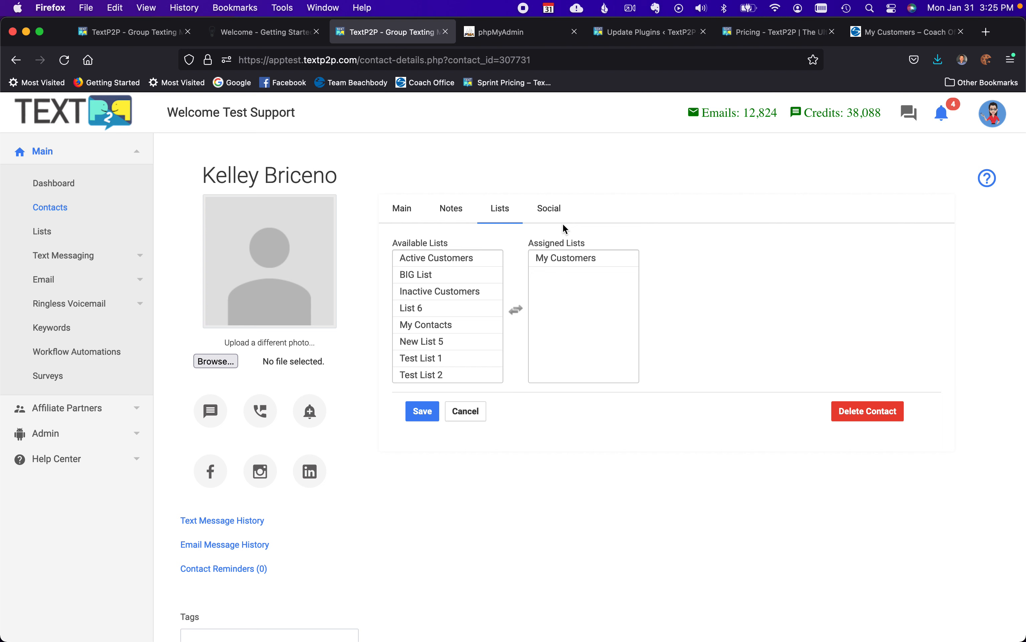
pyautogui.click(551, 210)
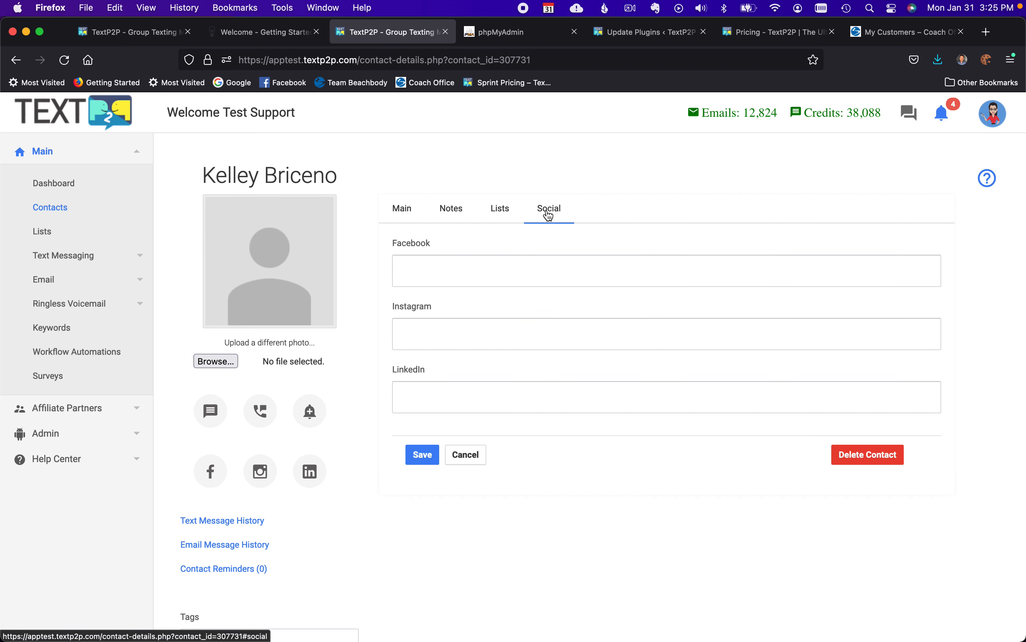
pyautogui.click(415, 212)
pyautogui.scroll(-4, 508, 372)
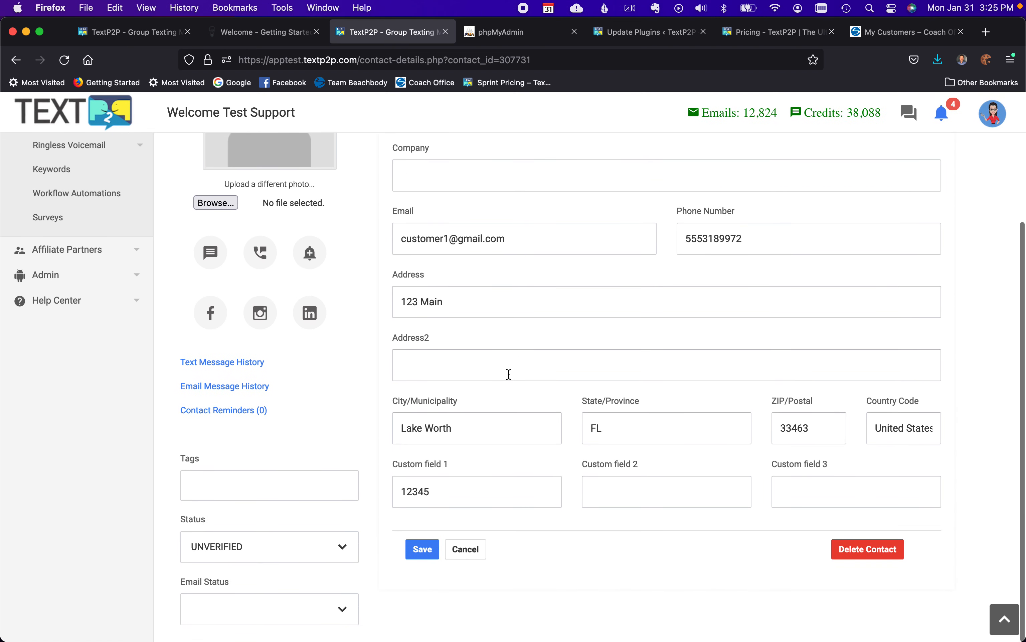
pyautogui.scroll(4, 509, 372)
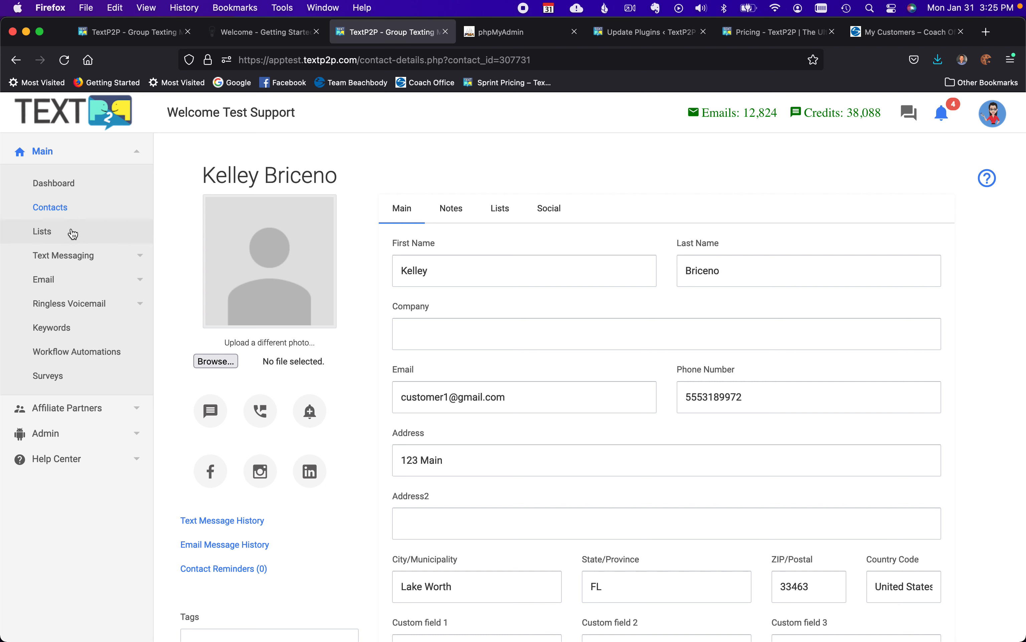
# Open the My Customers list from the lists overview and examine the status of its imported contacts.
pyautogui.click(73, 233)
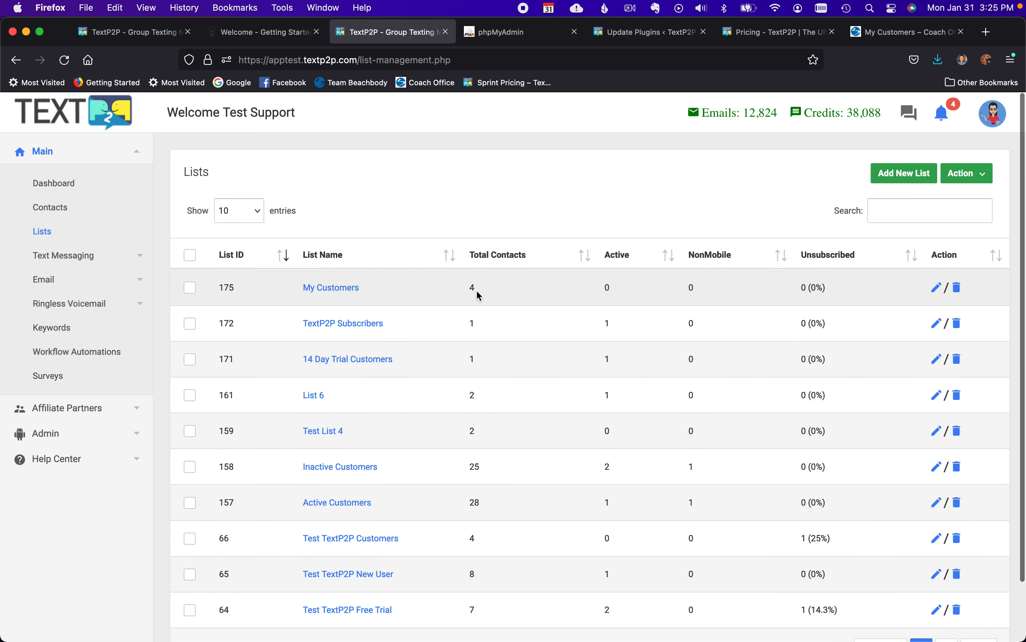
pyautogui.click(352, 292)
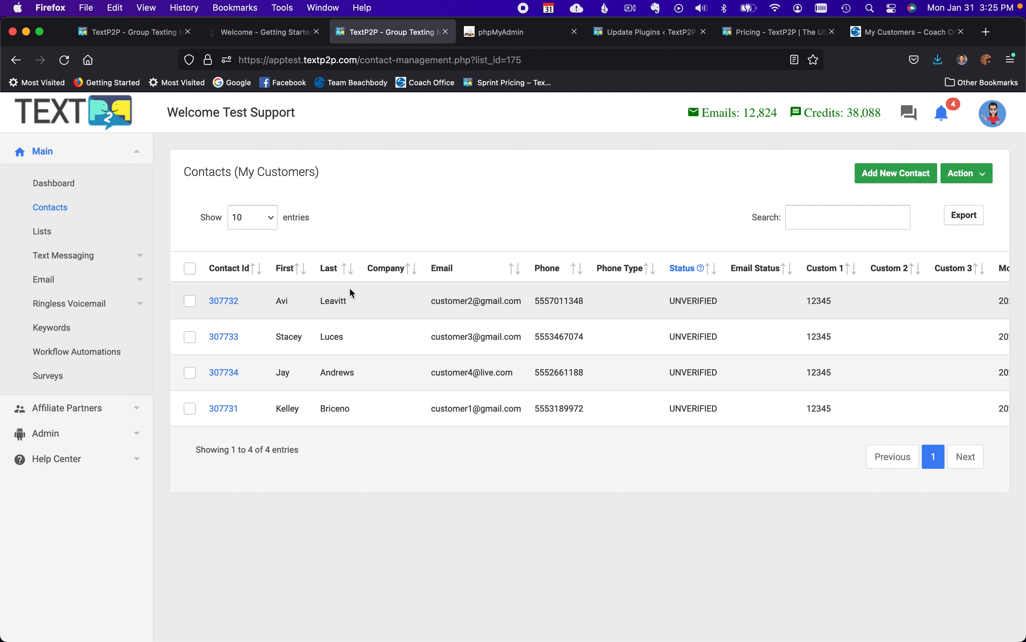
pyautogui.doubleClick(699, 302)
pyautogui.doubleClick(695, 337)
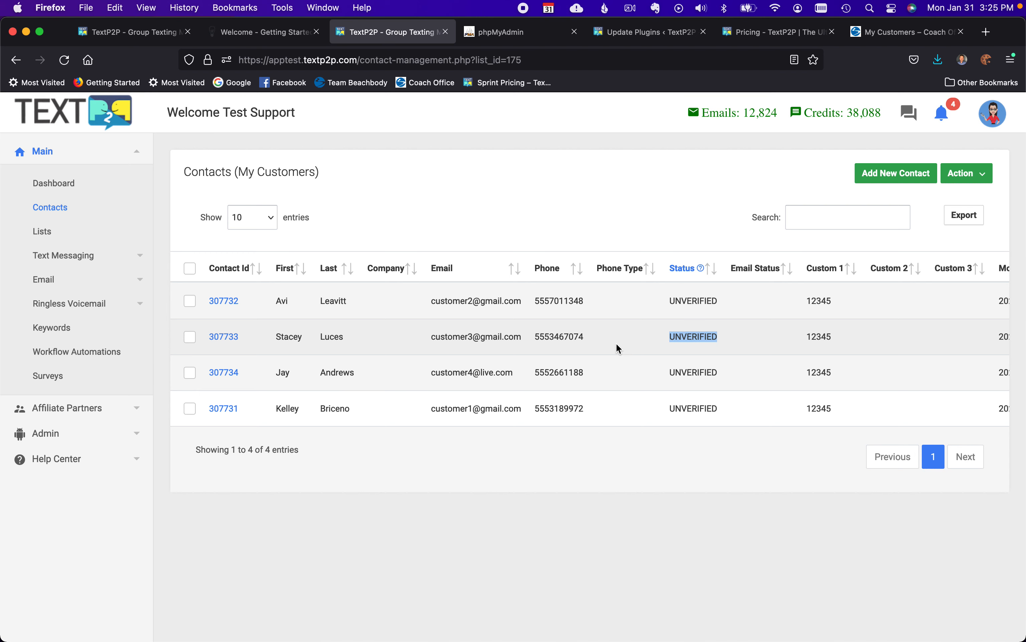